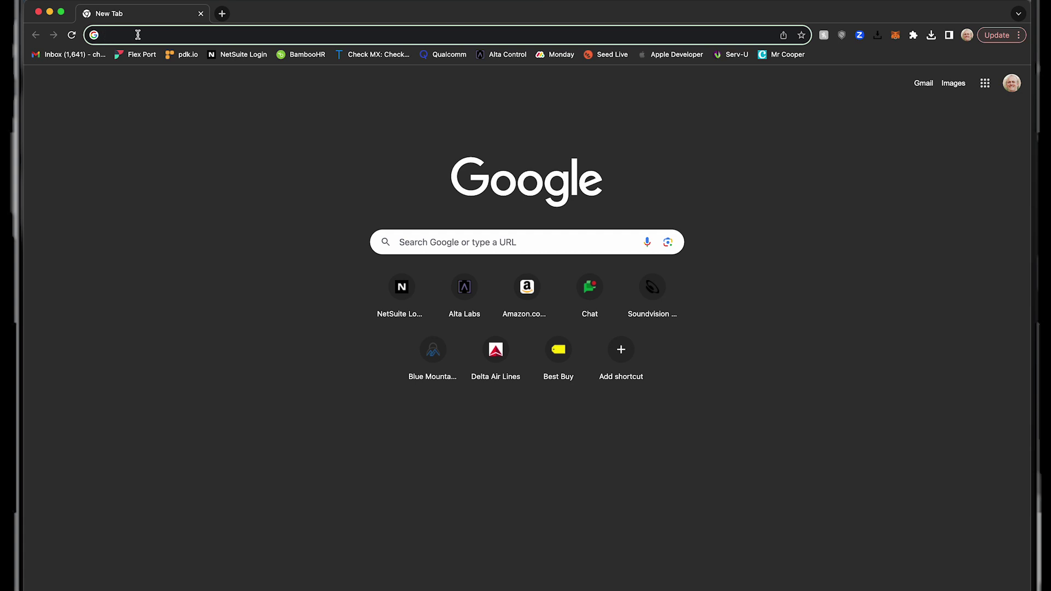
- Load manage.alta.inc and sign in with a Google account to reach the Home Base dashboard
type("mana")
key("Return")
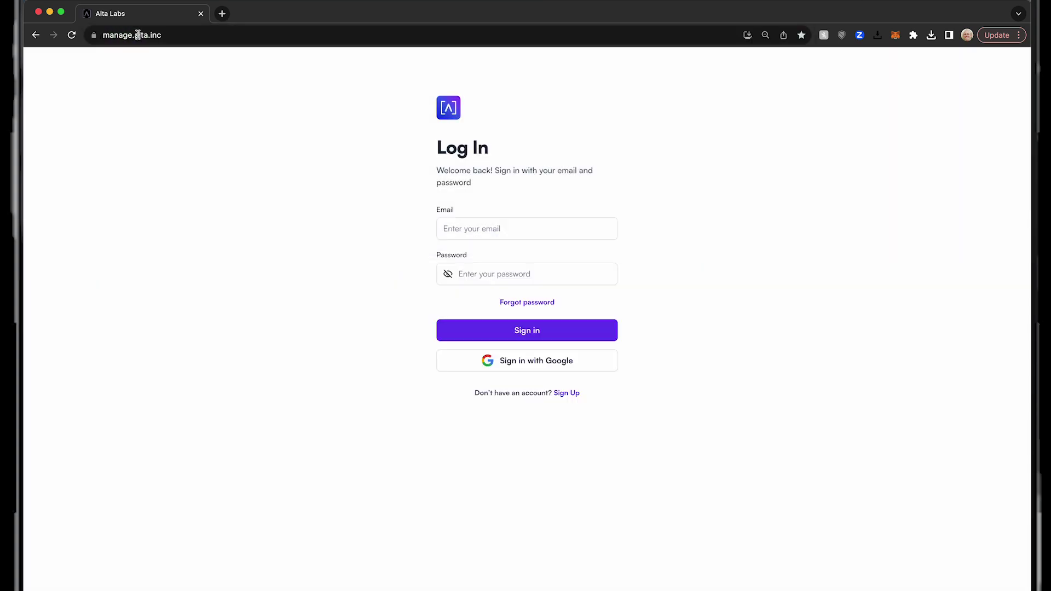
left_click(526, 365)
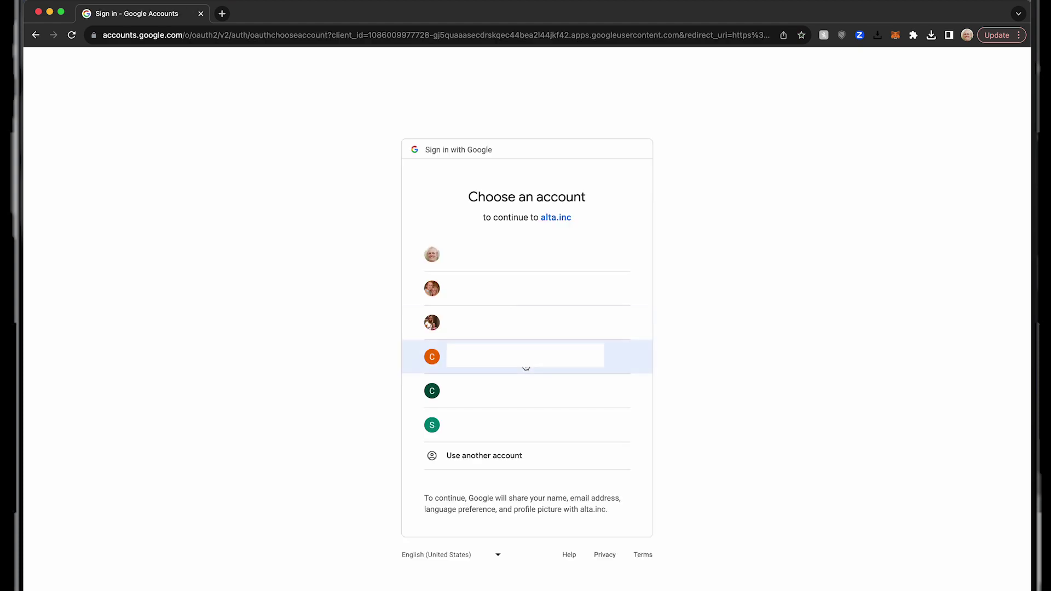
left_click(496, 260)
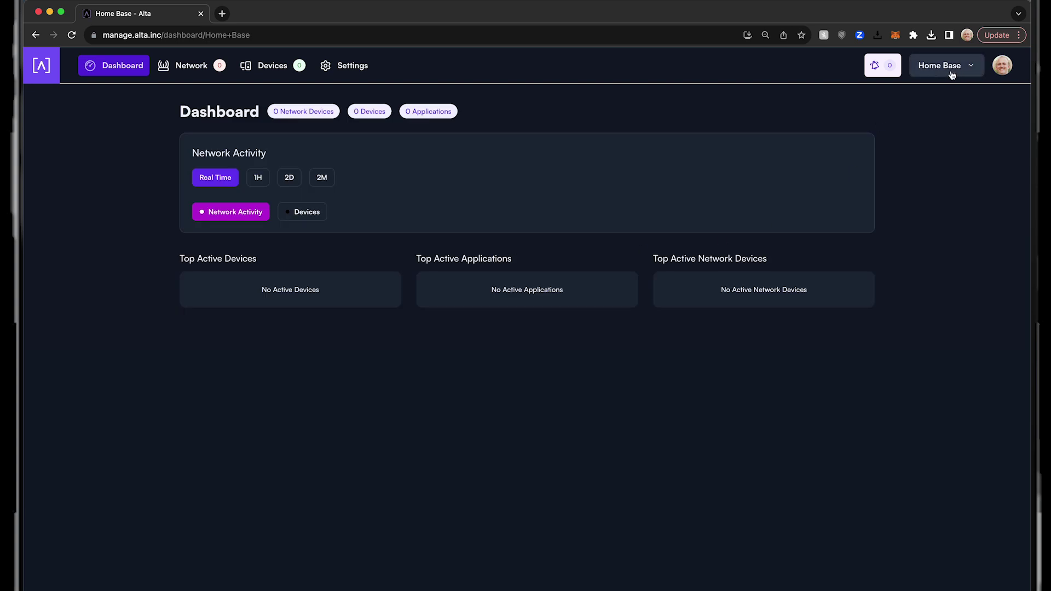
- Rename the Home Base site to 'New Site' using Rename Site in the site dropdown
left_click(944, 75)
scroll(937, 131, "down", 5)
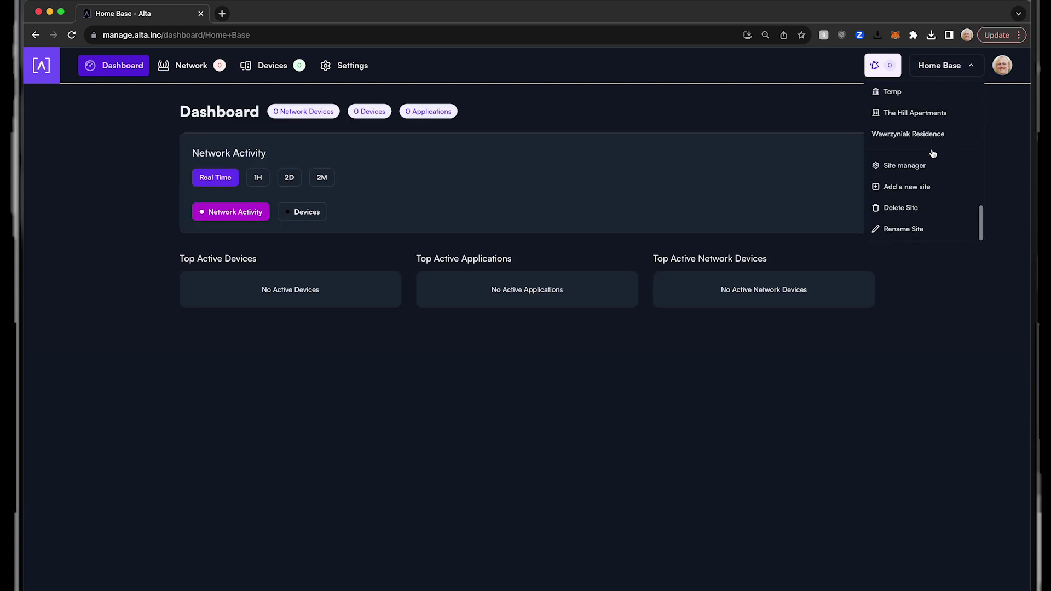
left_click(919, 232)
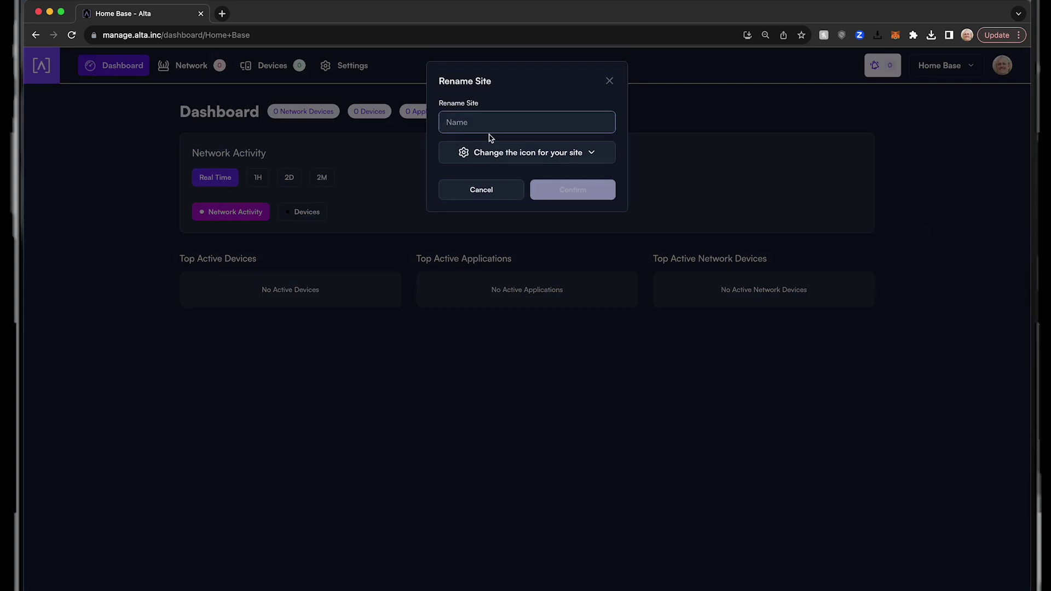
type("New Site")
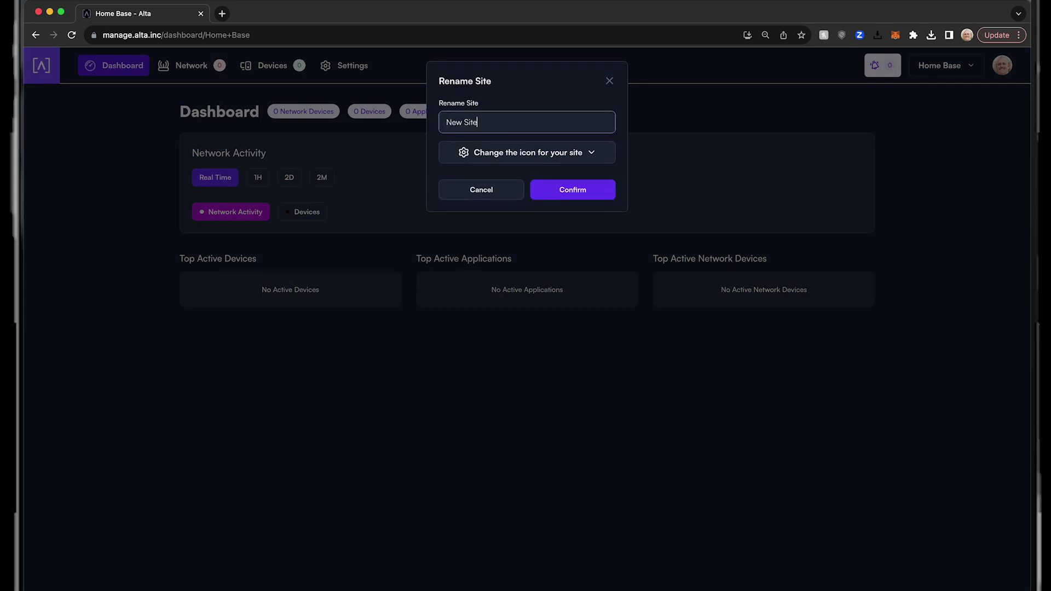
left_click(559, 189)
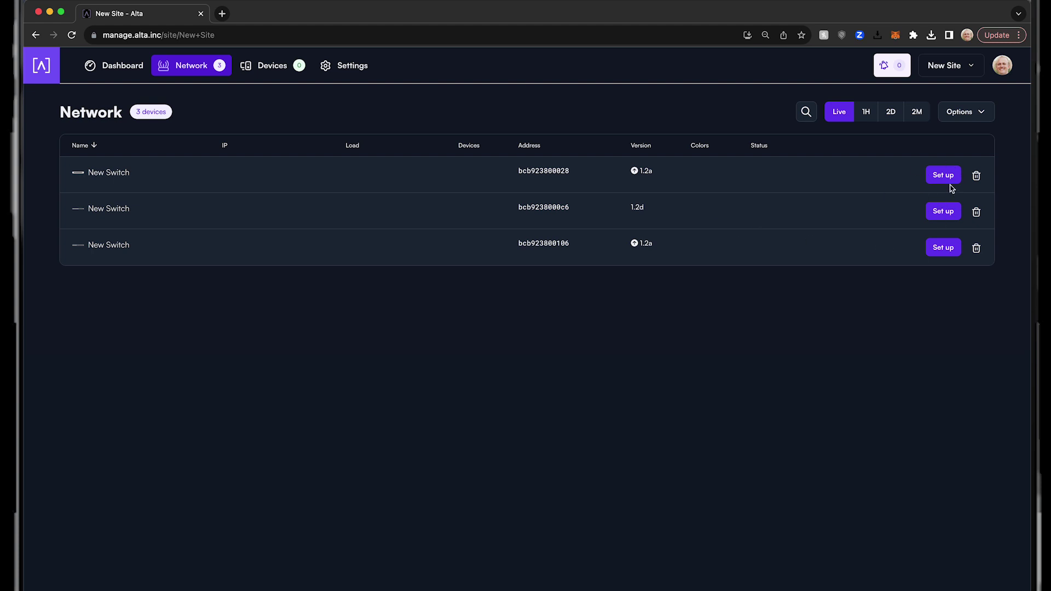
- Adopt the second switch and name it '16 Port Switch'
left_click(951, 213)
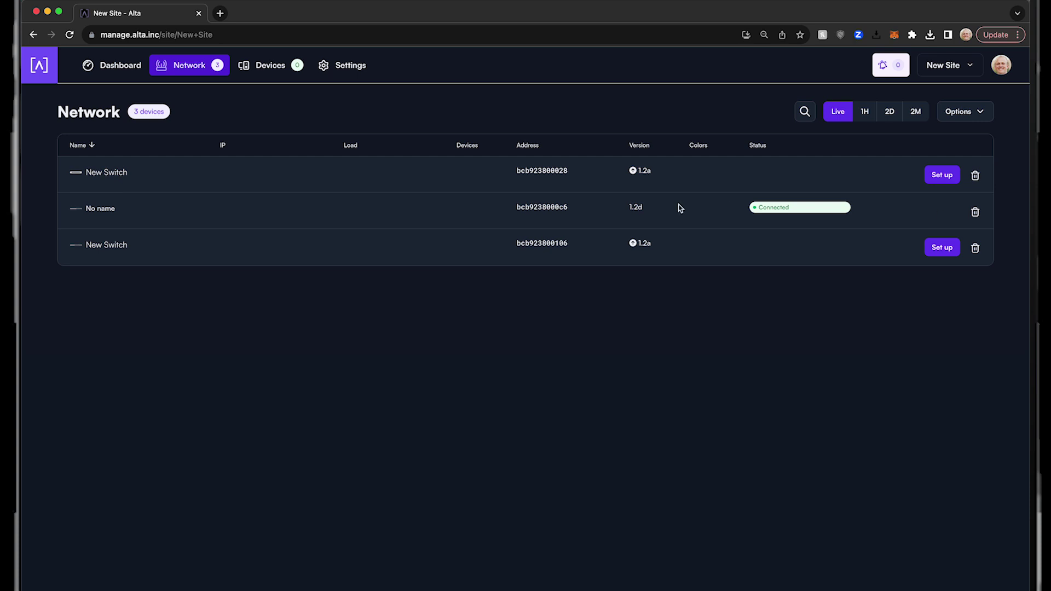
left_click(93, 208)
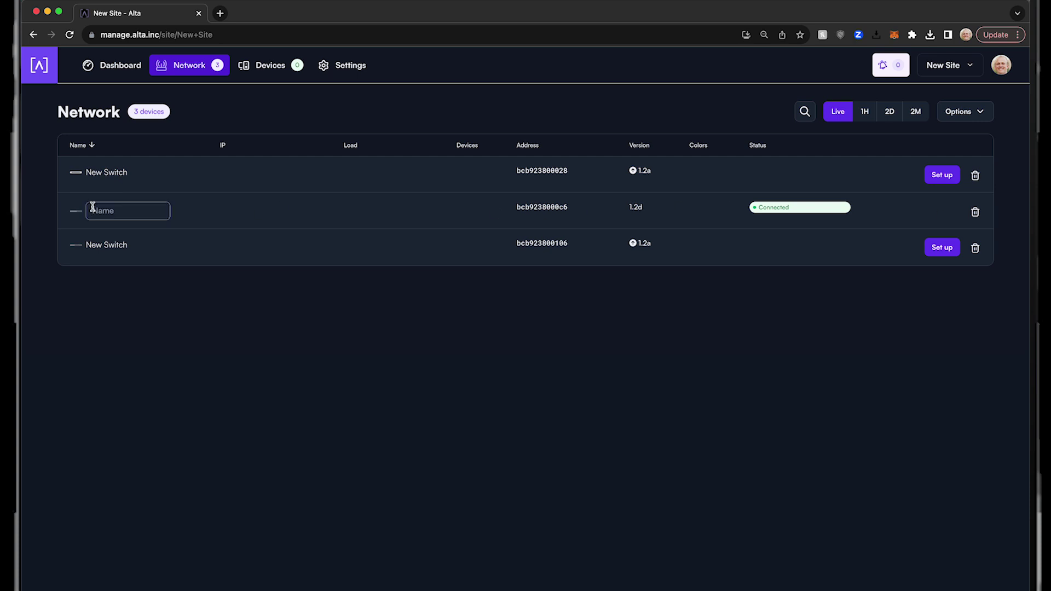
type("16 Port Switch")
left_click(347, 342)
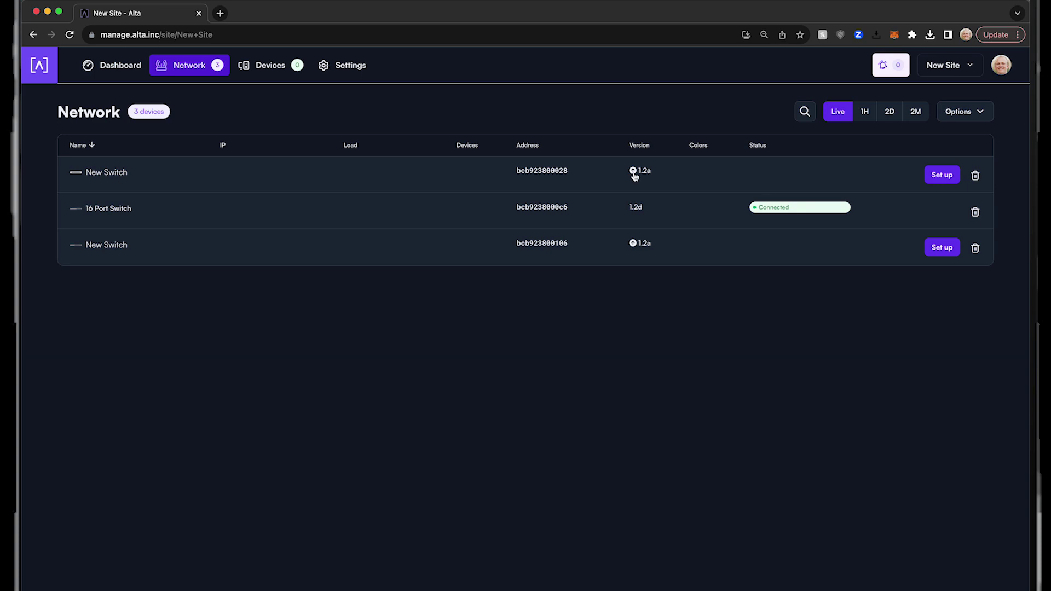
- Delete the first unused New Switch from the network
left_click(975, 175)
left_click(584, 157)
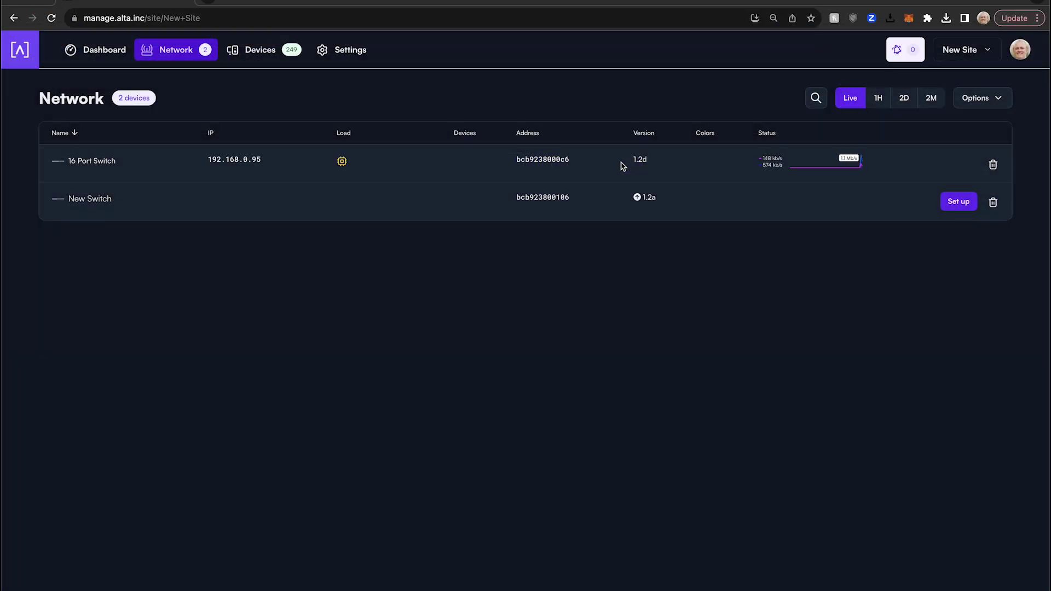
left_click(59, 162)
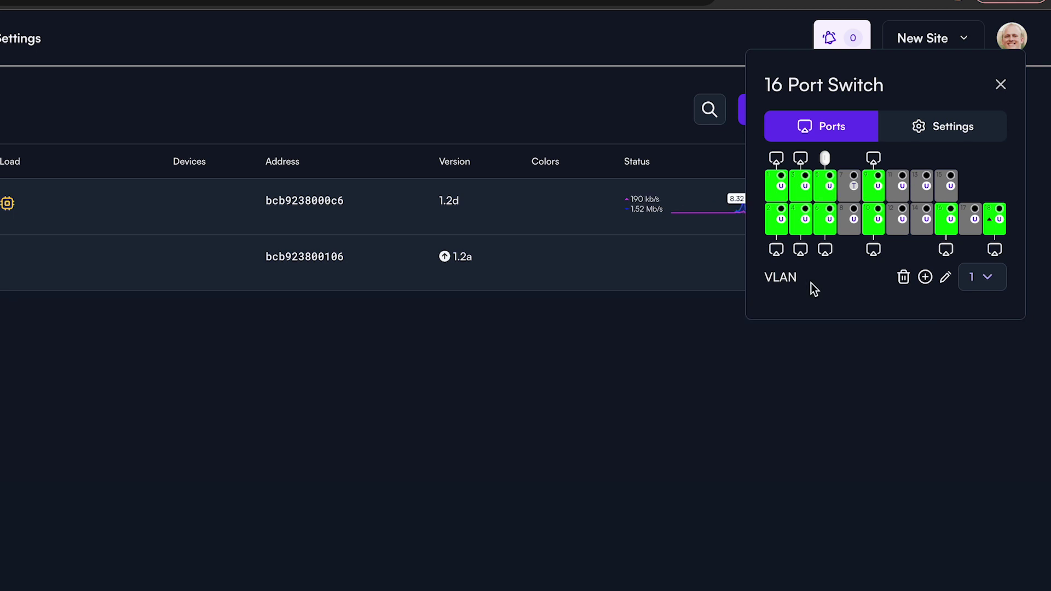
- Open the settings for port 1 from the 16 Port Switch's port map
mouse_move(780, 178)
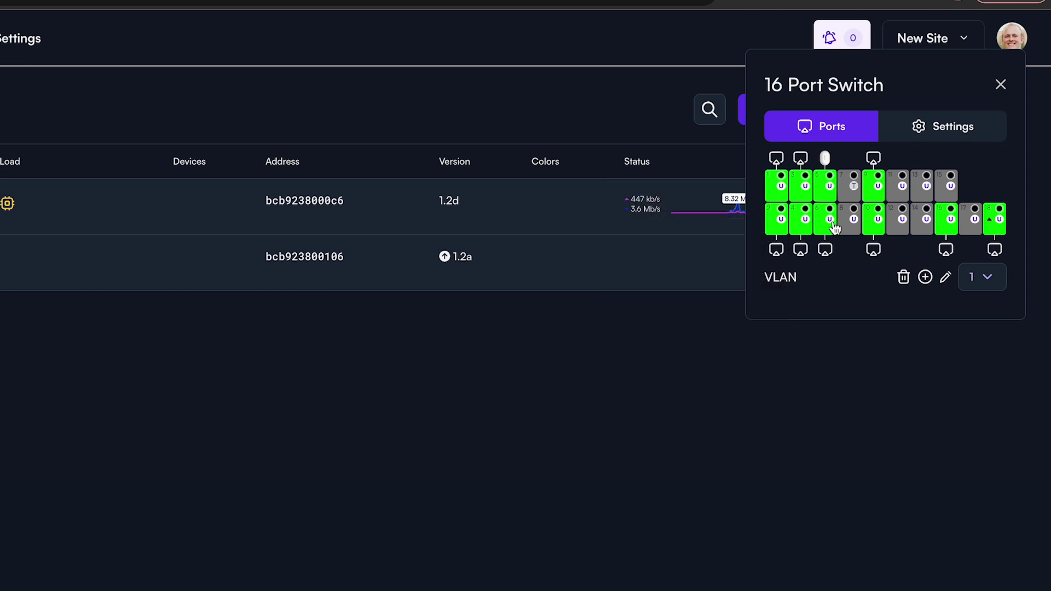
left_click(778, 189)
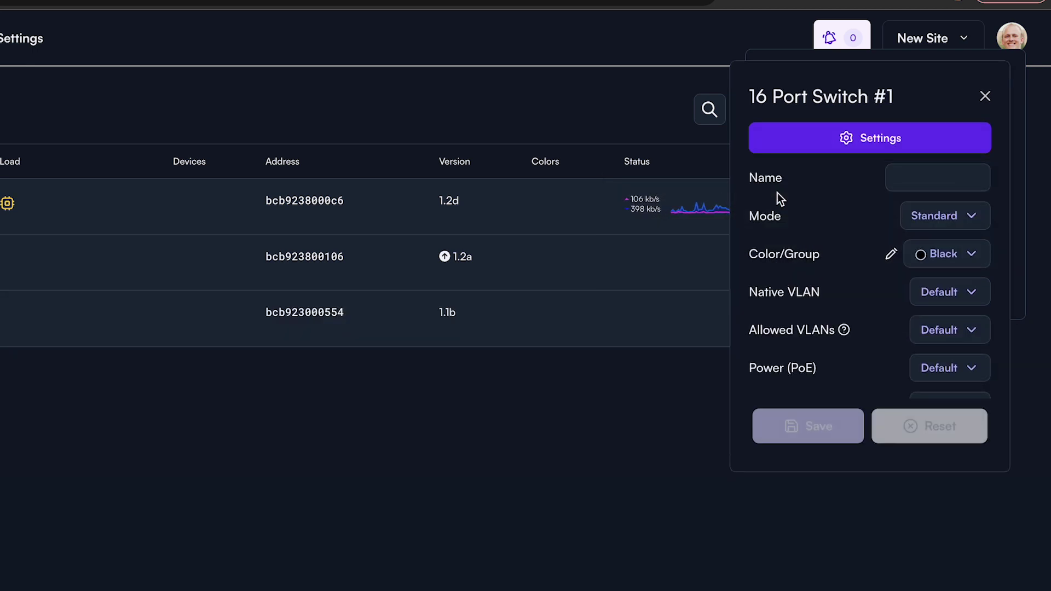
- Name port 1 'AP #1', keep Standard mode, and put it in the Blue group
left_click(909, 187)
type("AP #1")
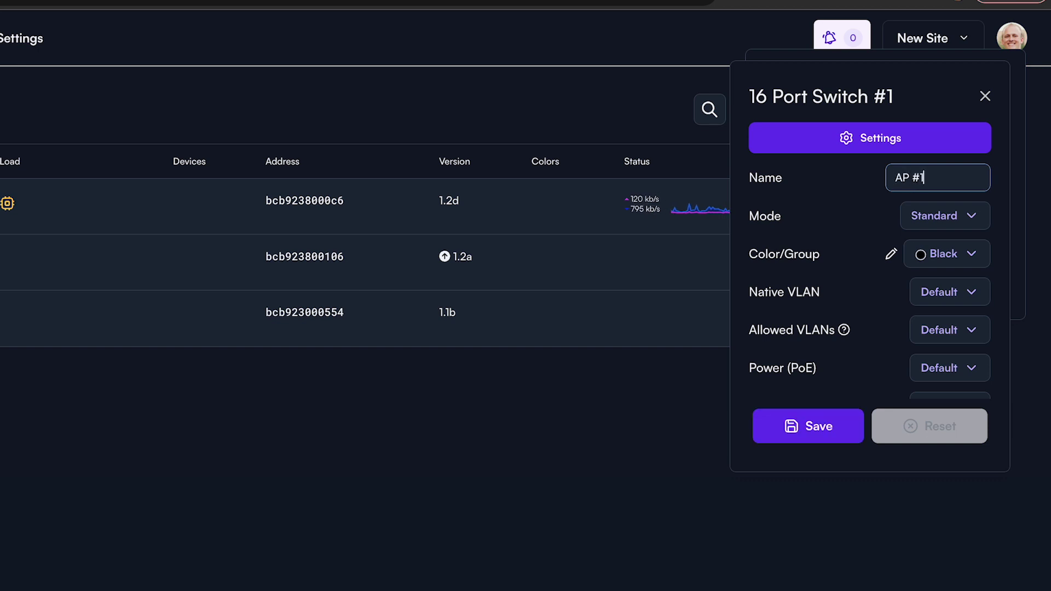
left_click(946, 218)
left_click(898, 249)
left_click(949, 254)
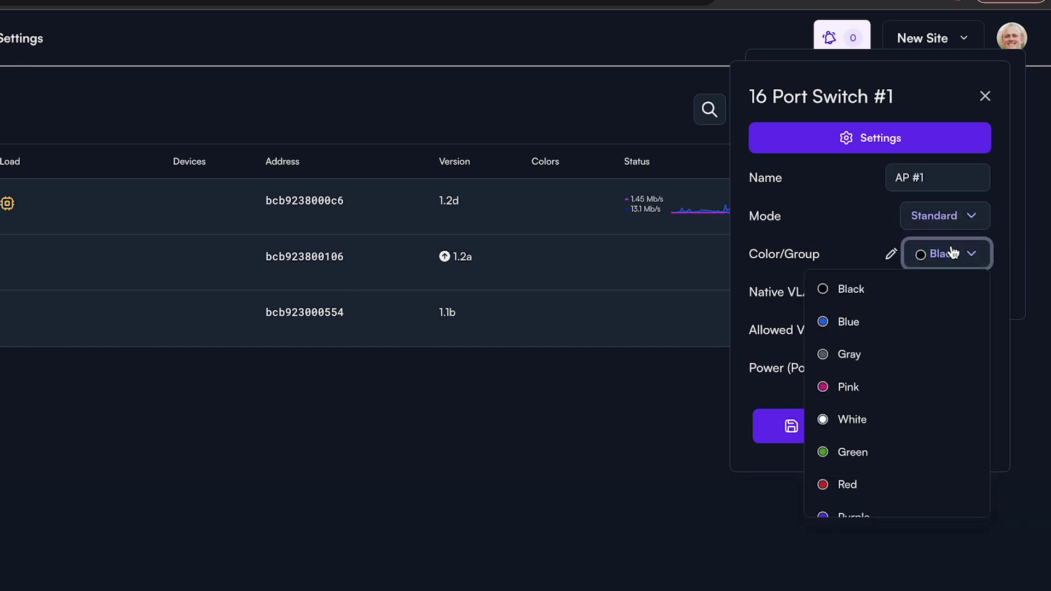
left_click(843, 319)
- Set the Blue group's upload limit to 10 Mbps and save it
left_click(895, 257)
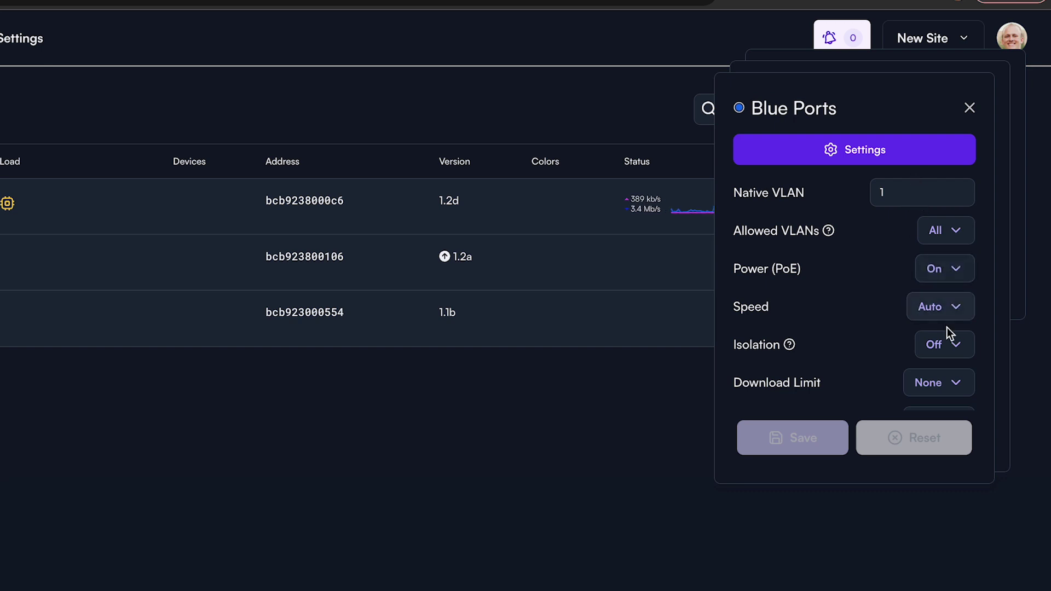
scroll(948, 378, "down", 1)
scroll(948, 381, "down", 5)
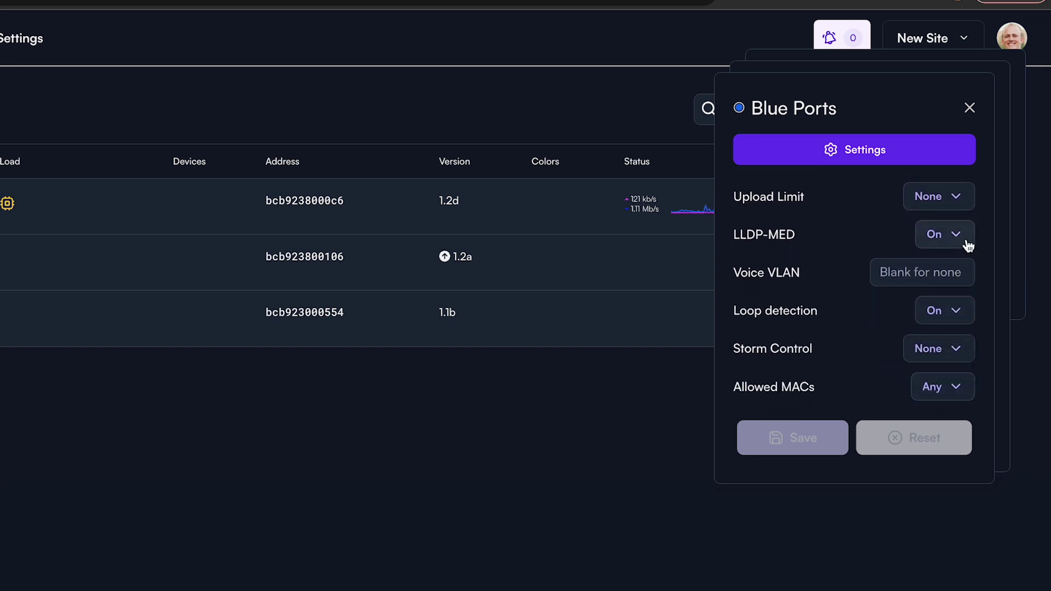
left_click(946, 196)
left_click(911, 263)
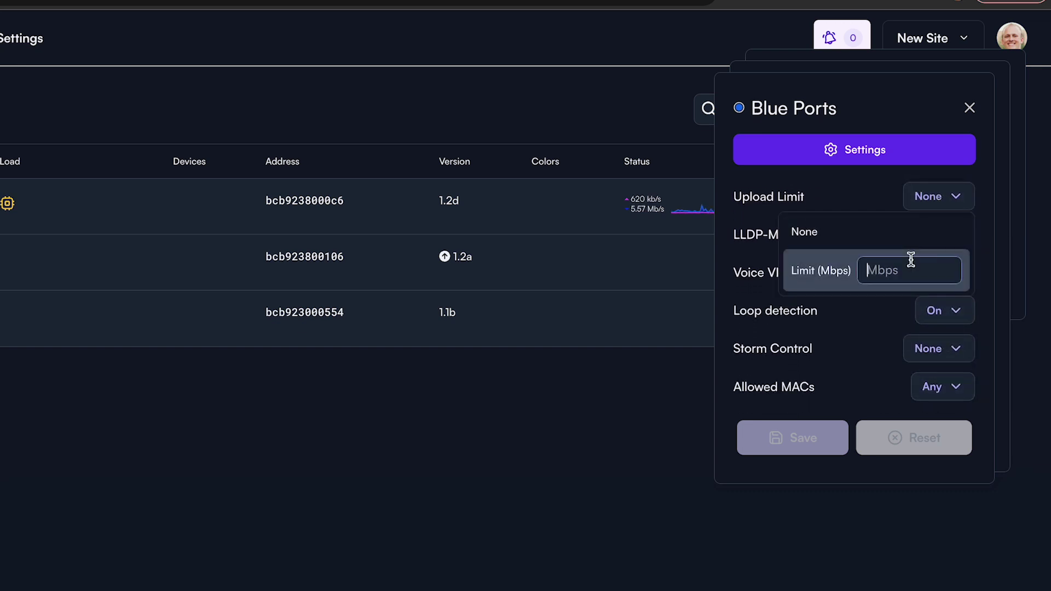
type("10")
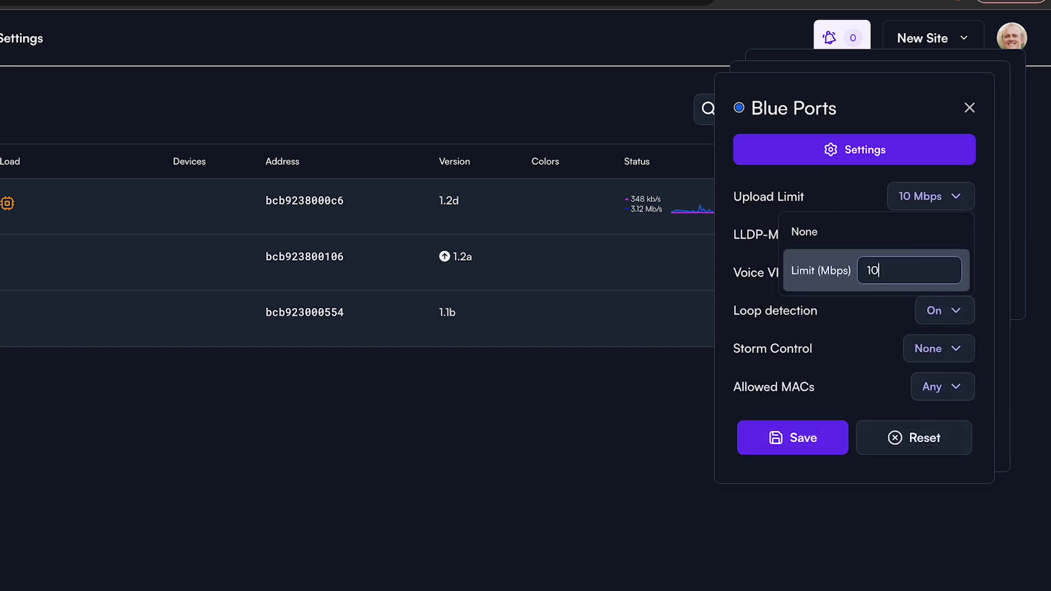
left_click(799, 439)
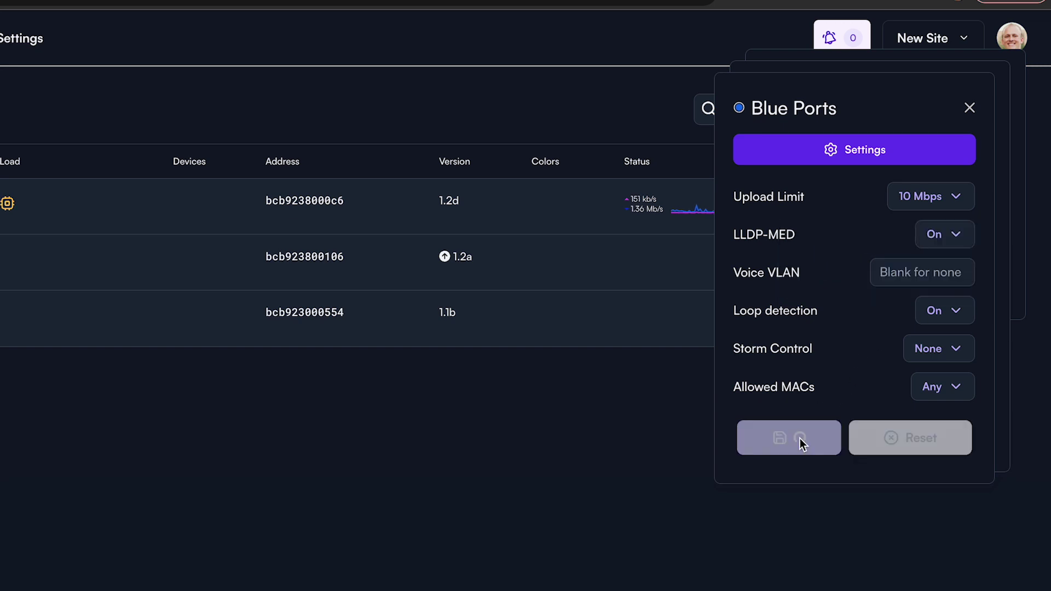
left_click(969, 107)
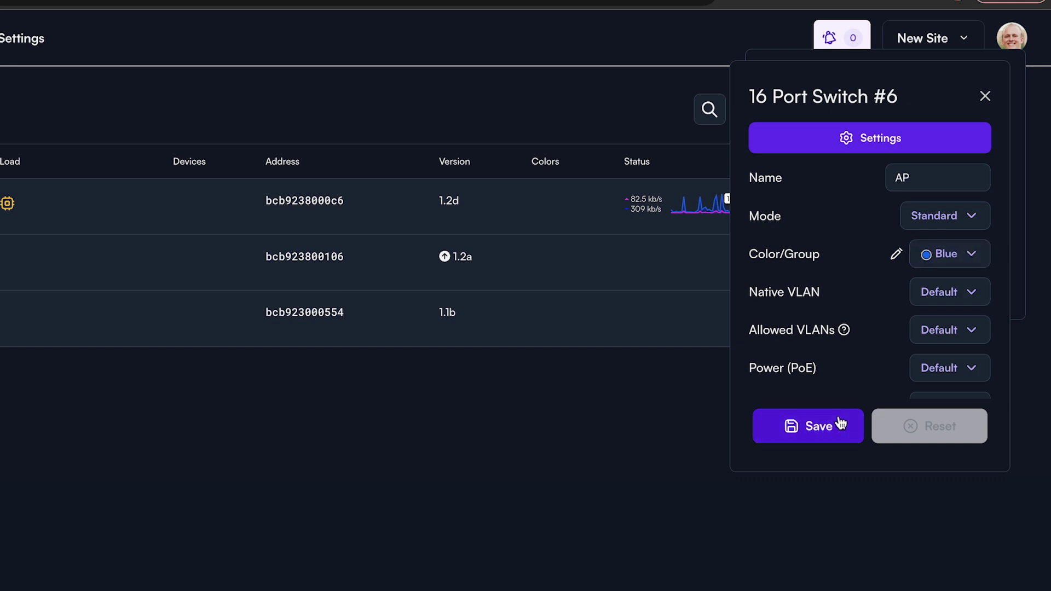
- Save port 1's settings and dismiss the Add VLAN form without adding a VLAN
left_click(835, 423)
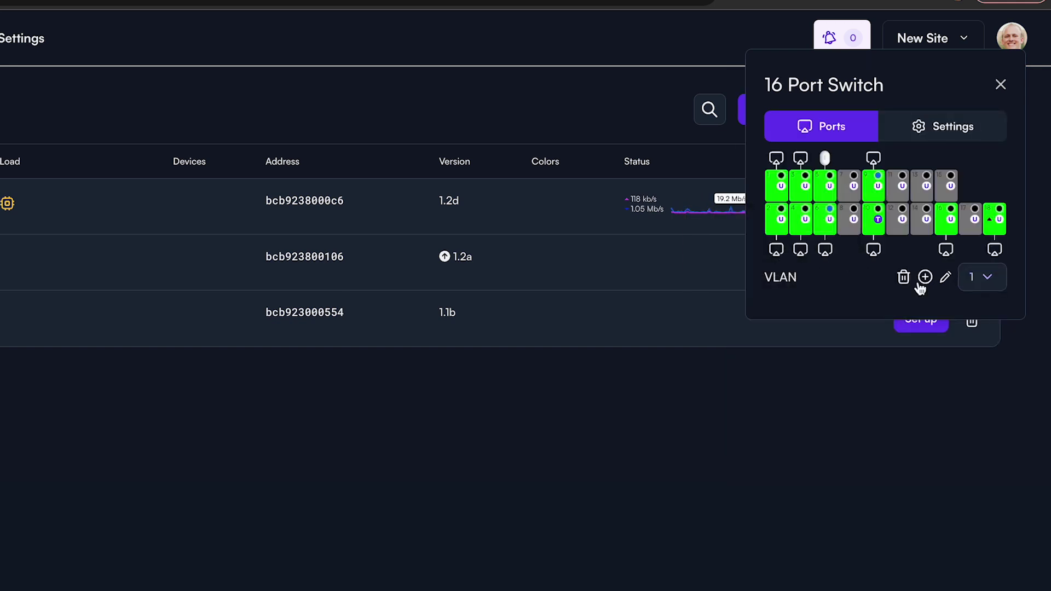
left_click(925, 277)
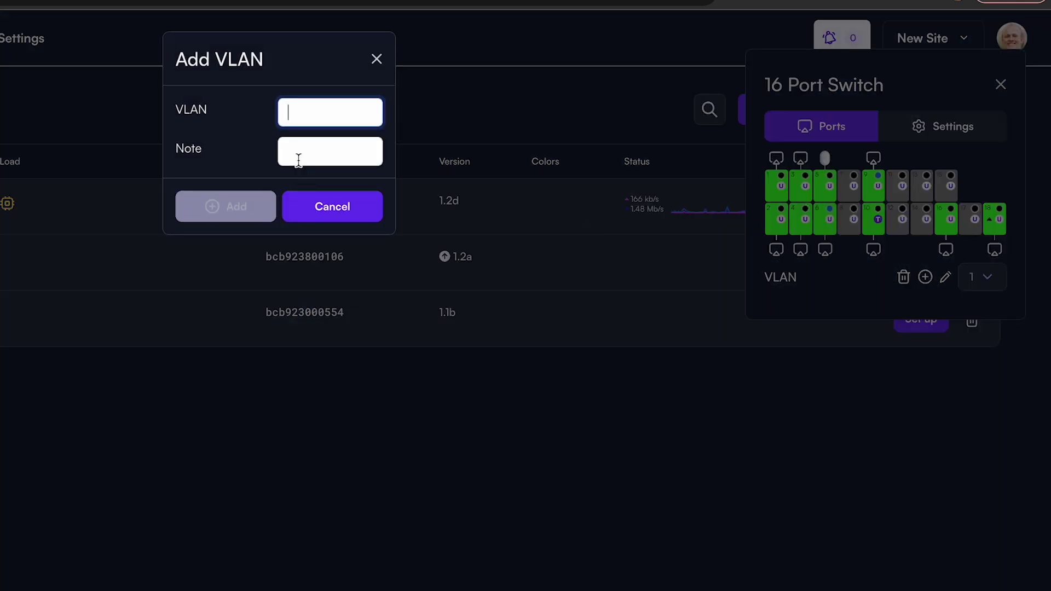
left_click(335, 213)
- Check which switch ports carry VLAN 100, then return to the VLAN 1 view
left_click(975, 285)
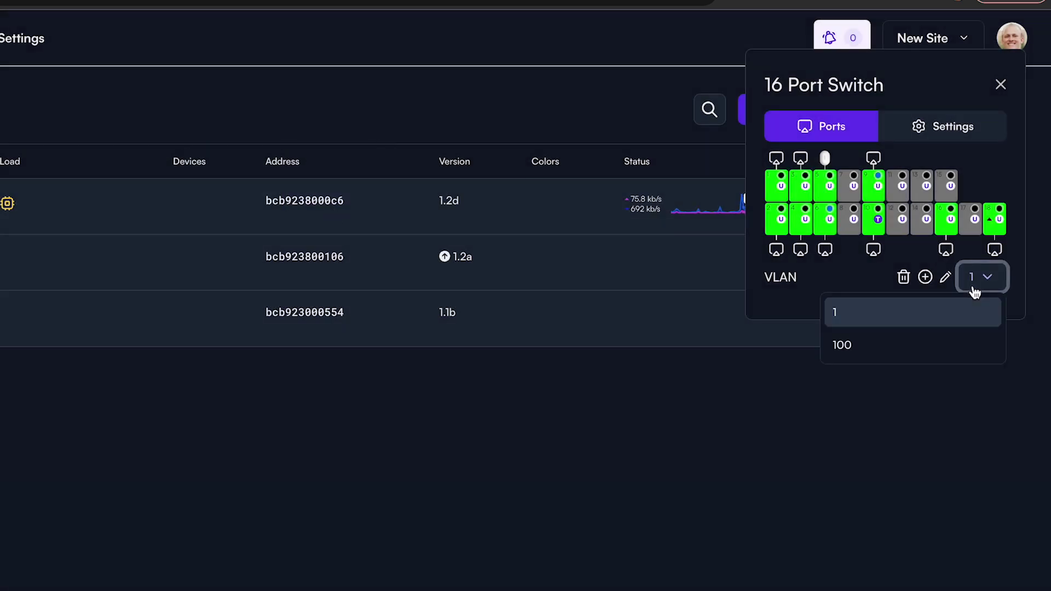
left_click(902, 348)
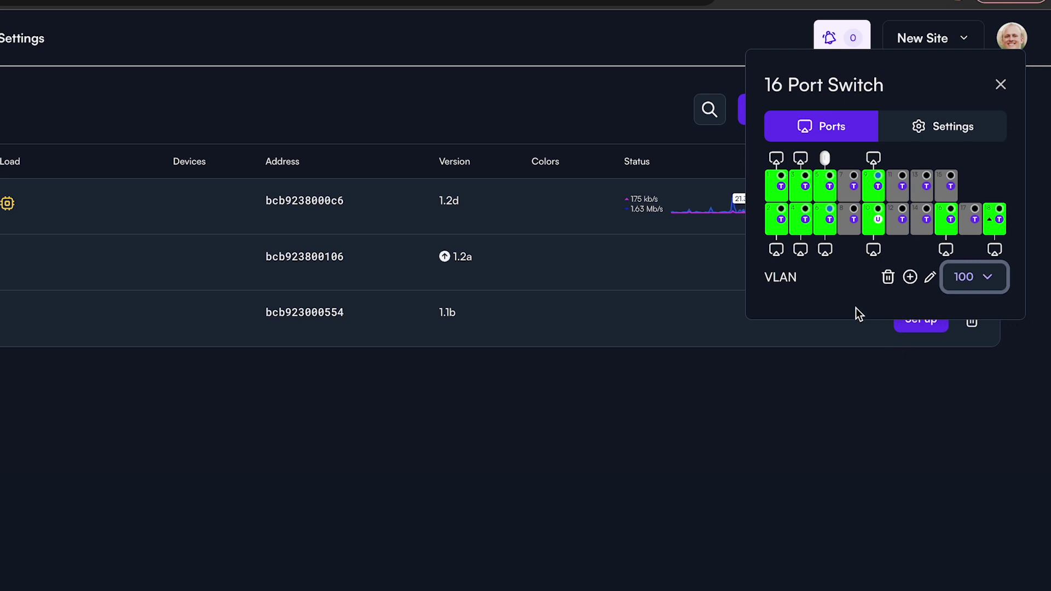
left_click(982, 278)
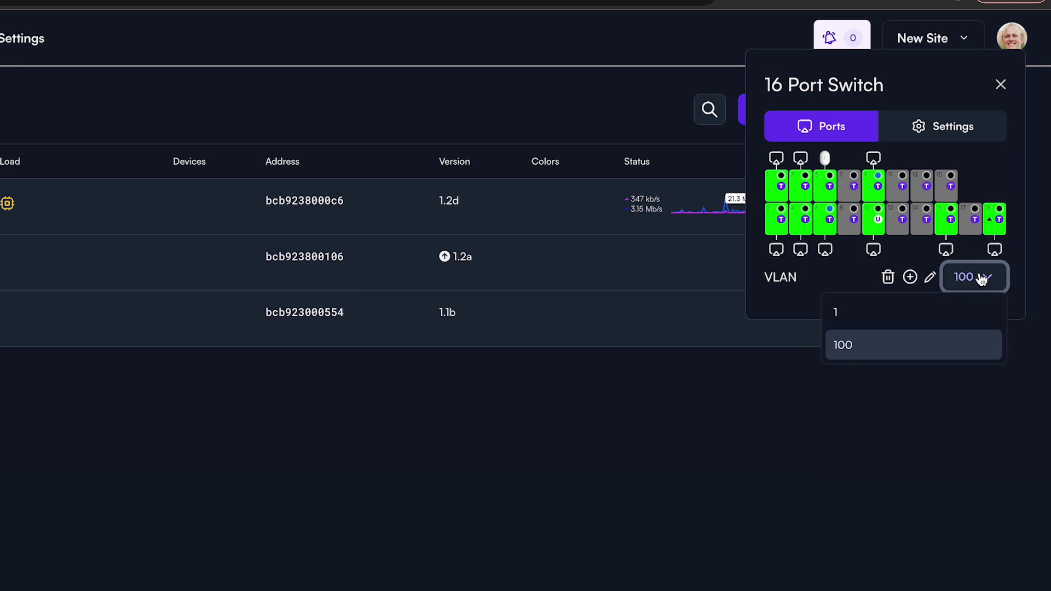
left_click(893, 311)
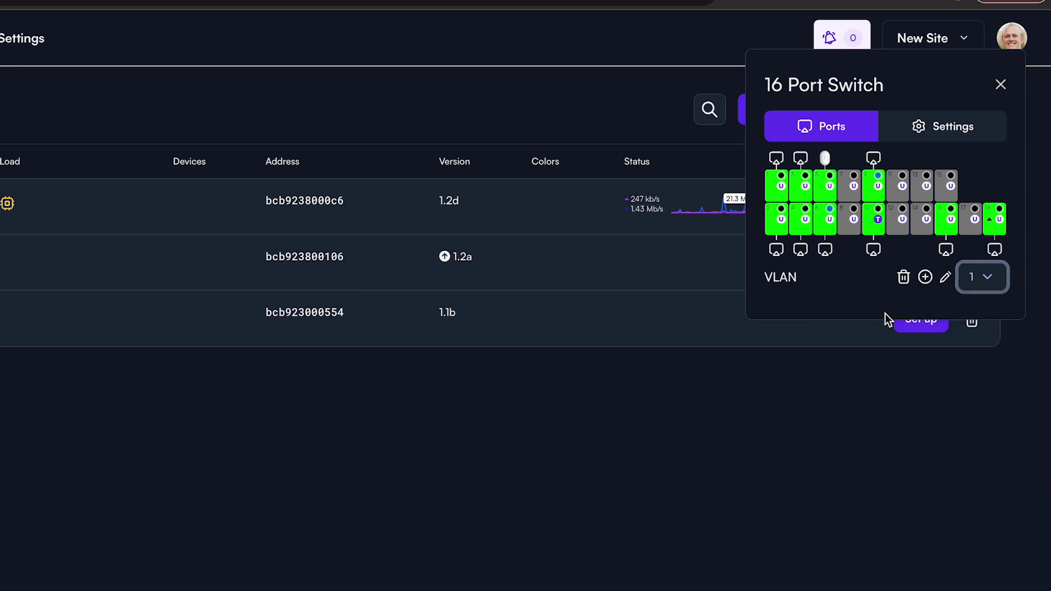
left_click(932, 126)
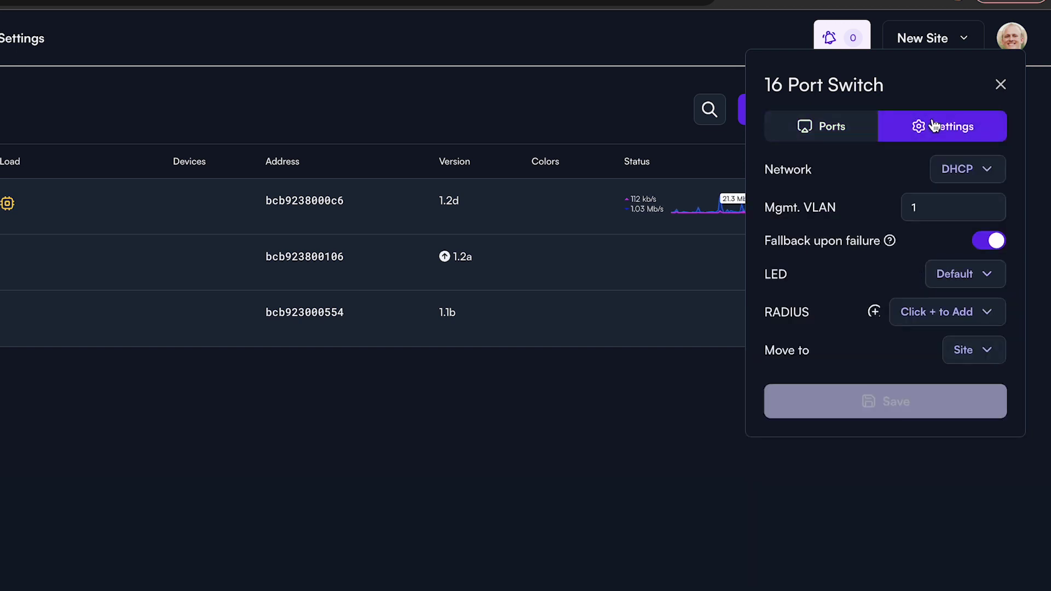
- Try Static network addressing for the switch, then set it back to DHCP
left_click(990, 174)
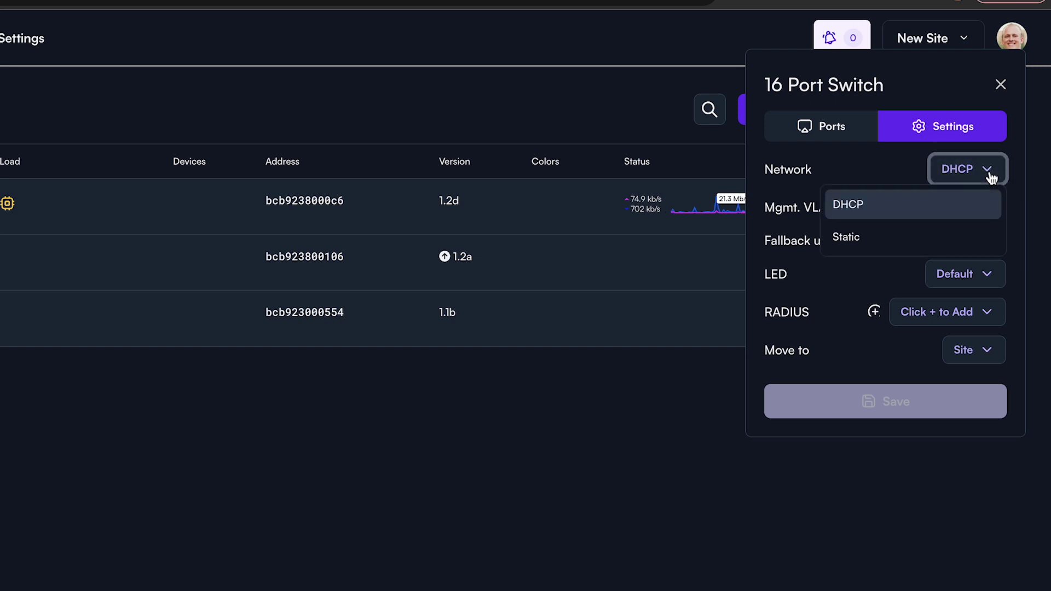
left_click(887, 241)
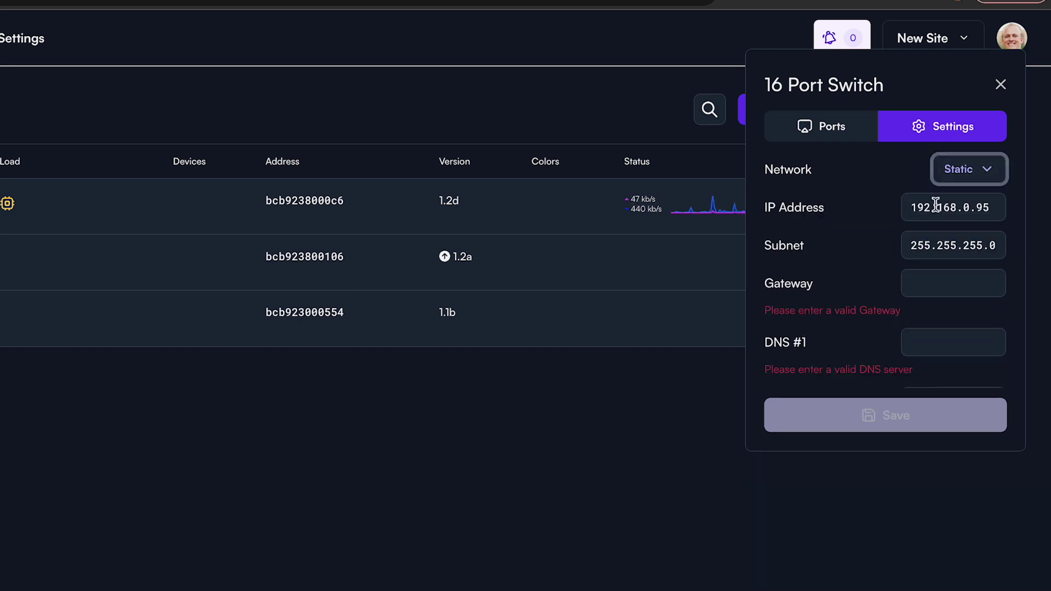
left_click(970, 179)
left_click(911, 205)
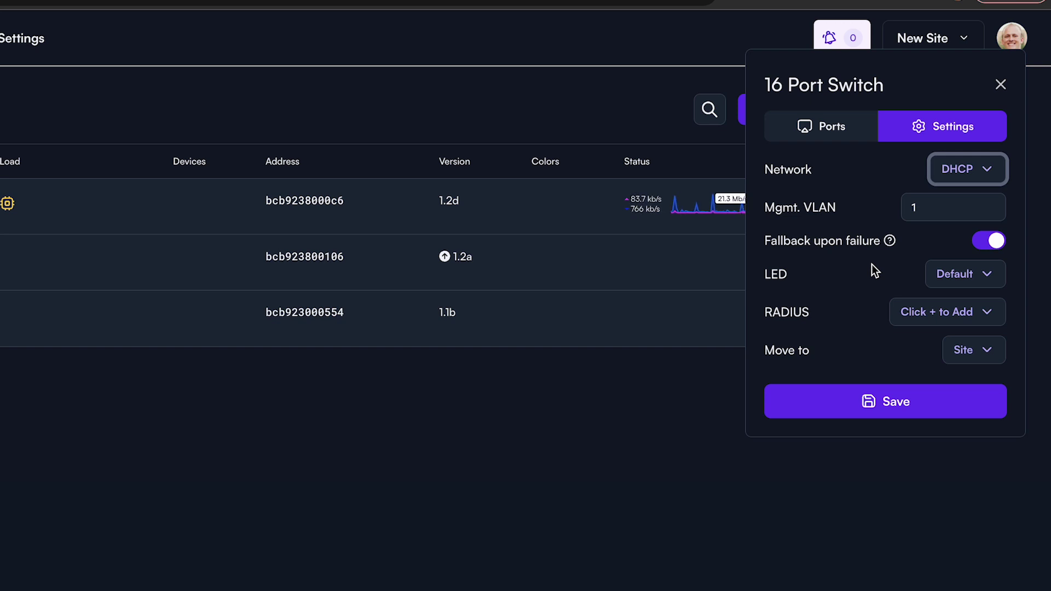
- Review the LED colour and Move to site options, keeping Default, then close without saving
left_click(974, 279)
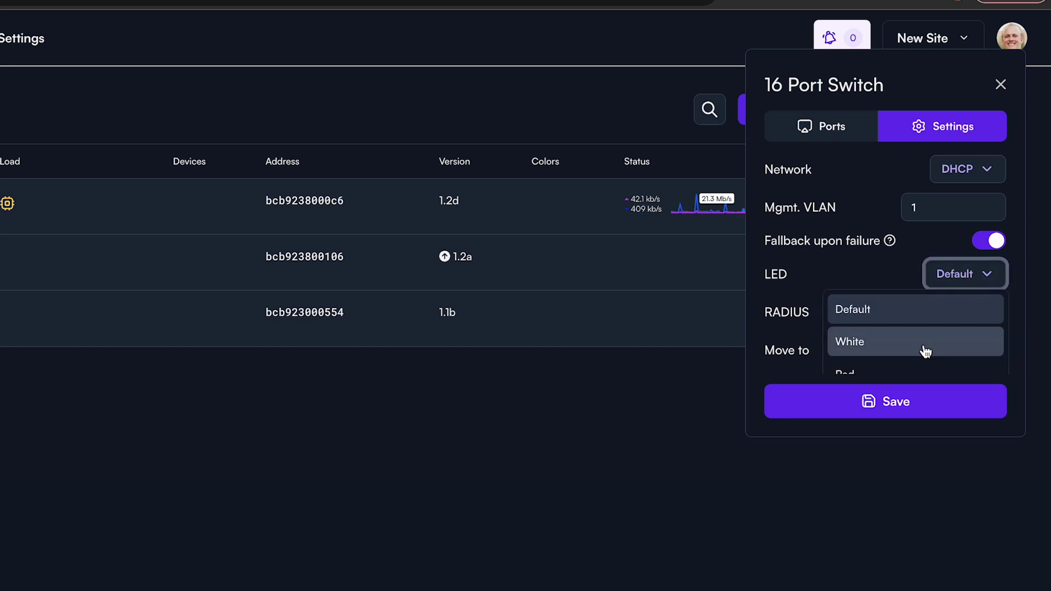
scroll(922, 350, "down", 2)
scroll(924, 350, "up", 2)
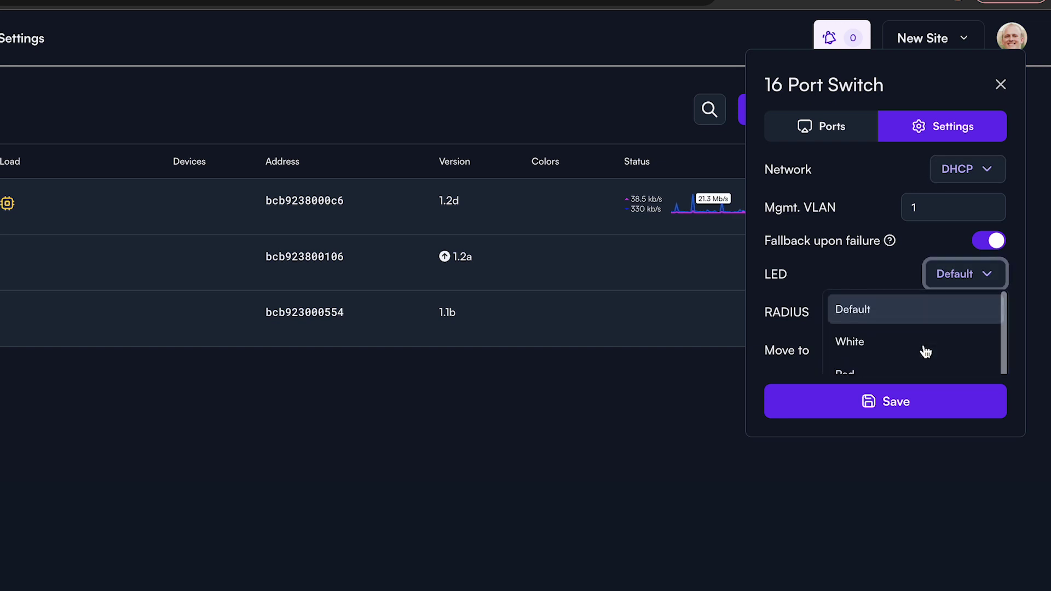
left_click(980, 279)
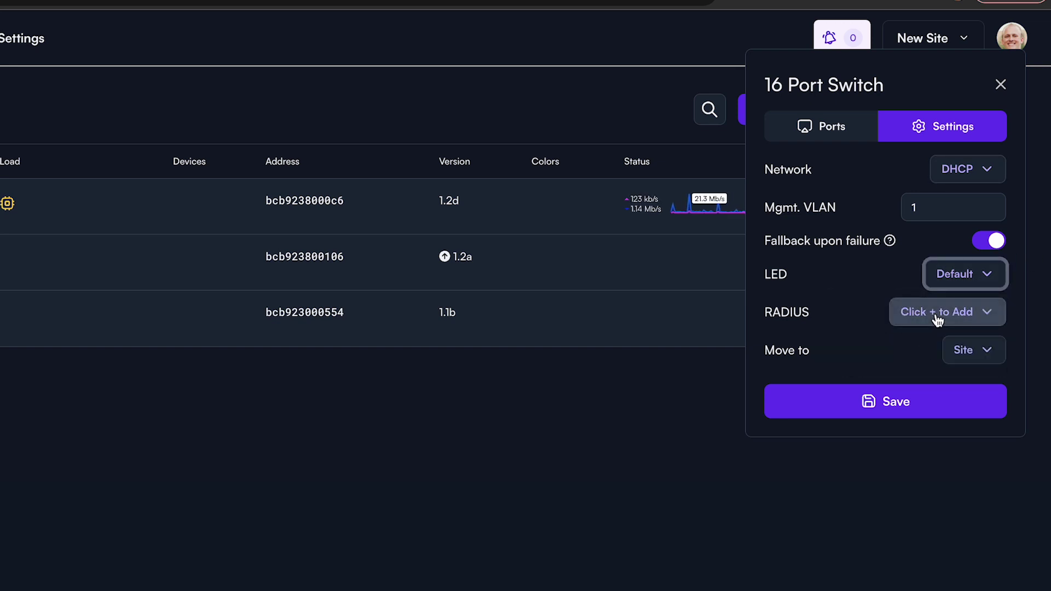
left_click(982, 354)
scroll(887, 278, "down", 3)
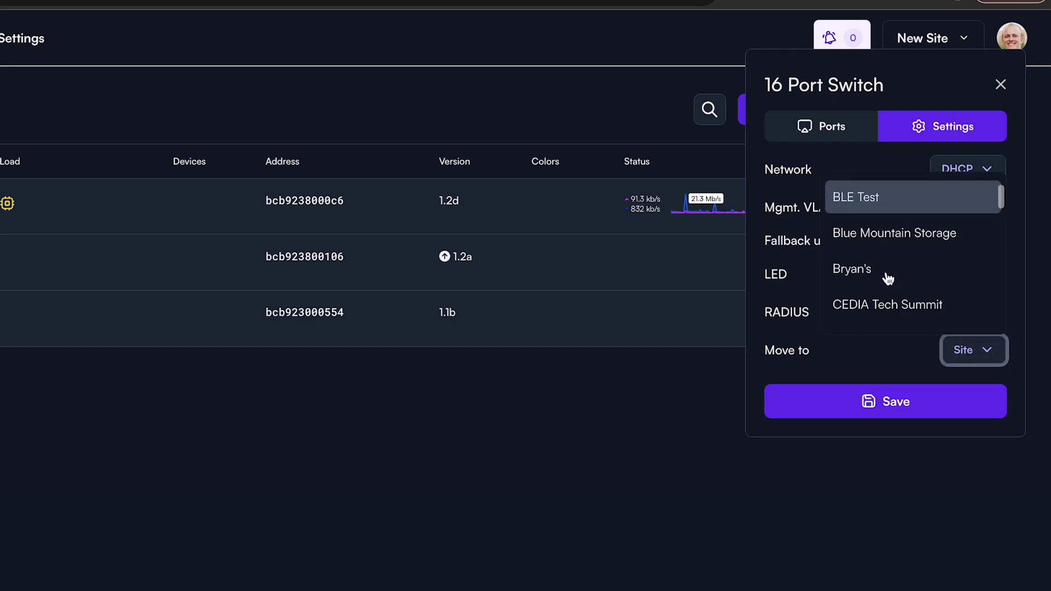
left_click(958, 355)
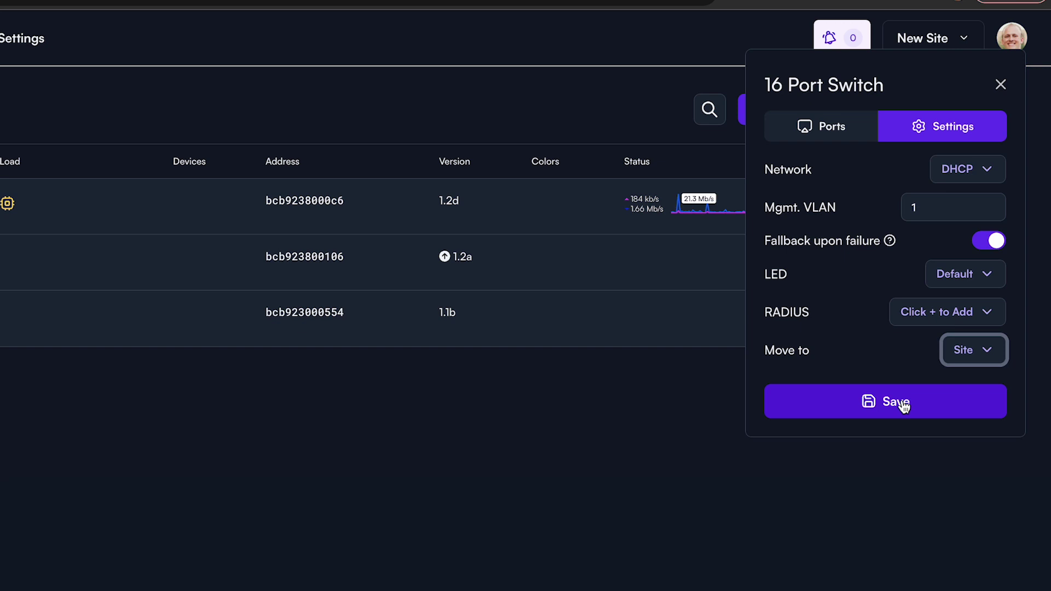
left_click(1001, 84)
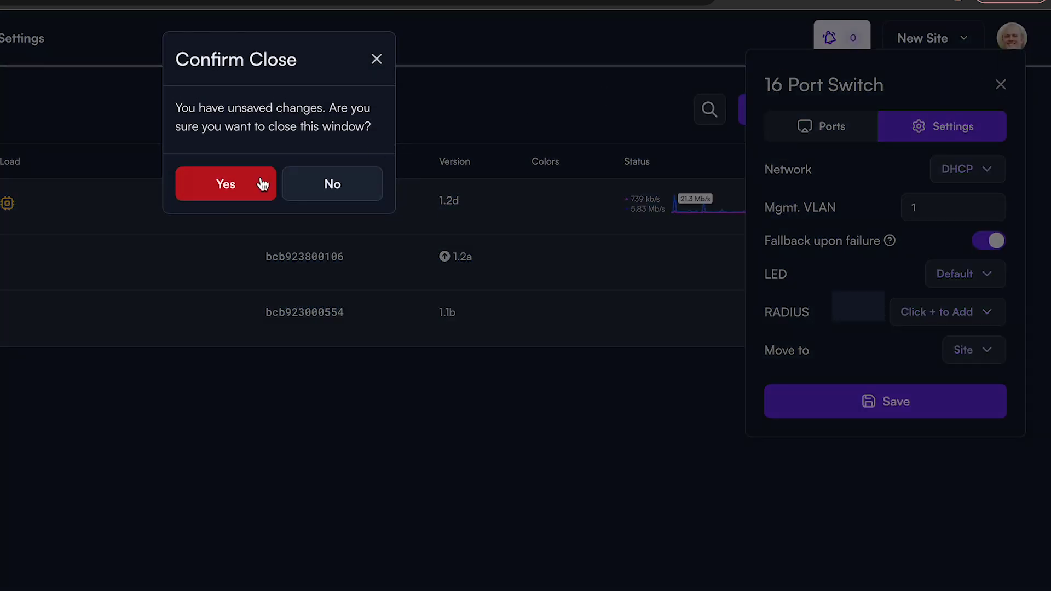
left_click(261, 183)
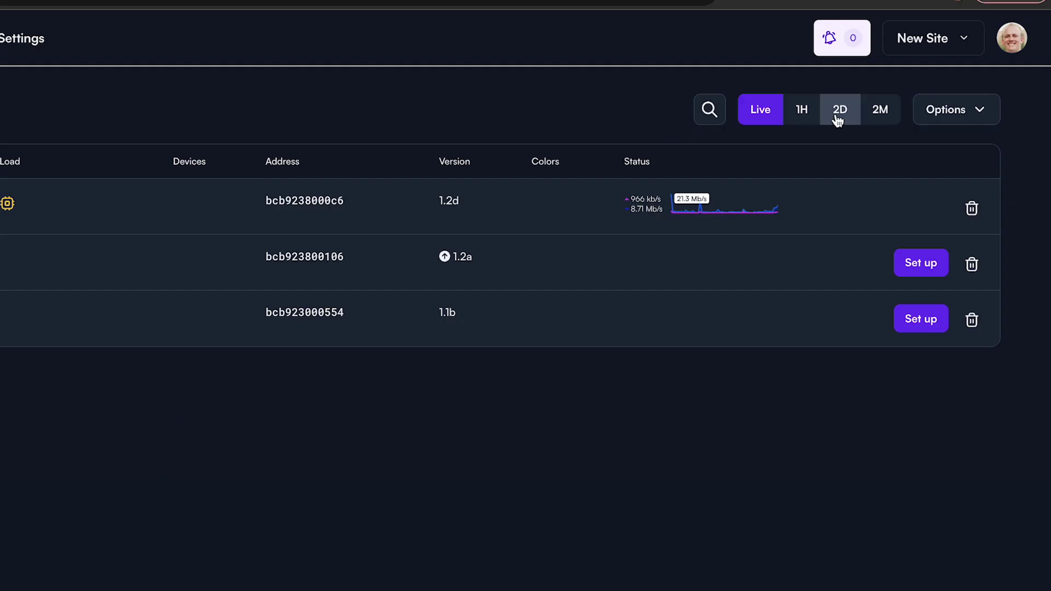
- Hide and restore the IP and Load columns, then view 1H traffic before returning to Live
left_click(963, 114)
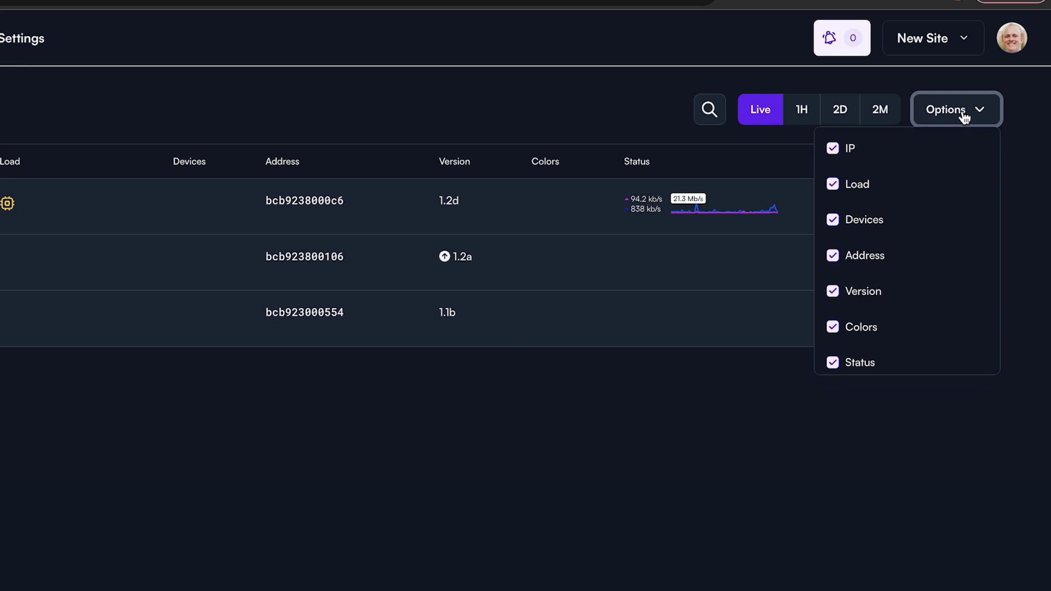
left_click(853, 147)
left_click(856, 185)
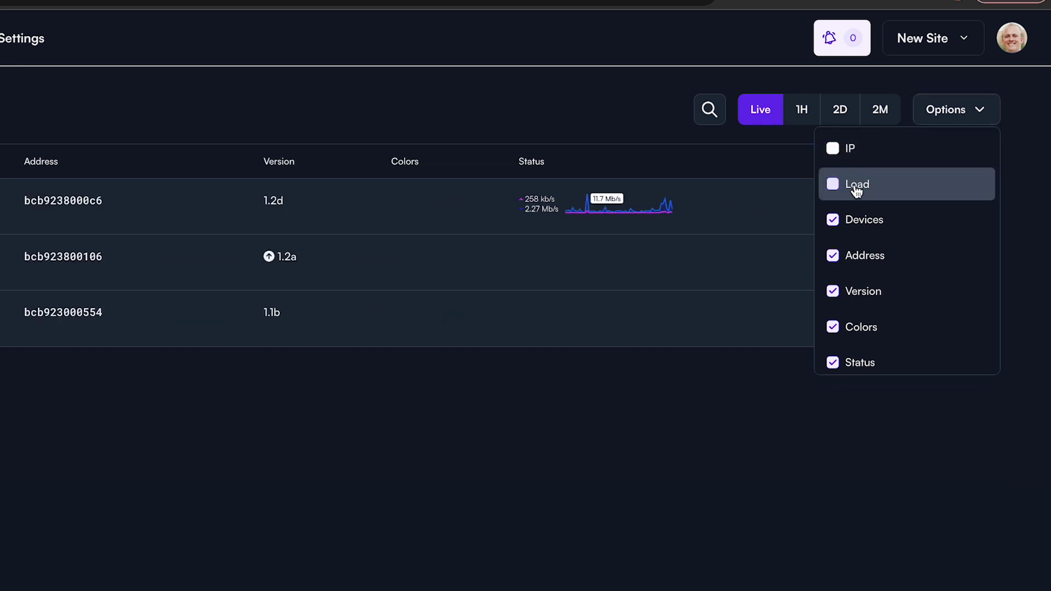
left_click(857, 182)
left_click(855, 147)
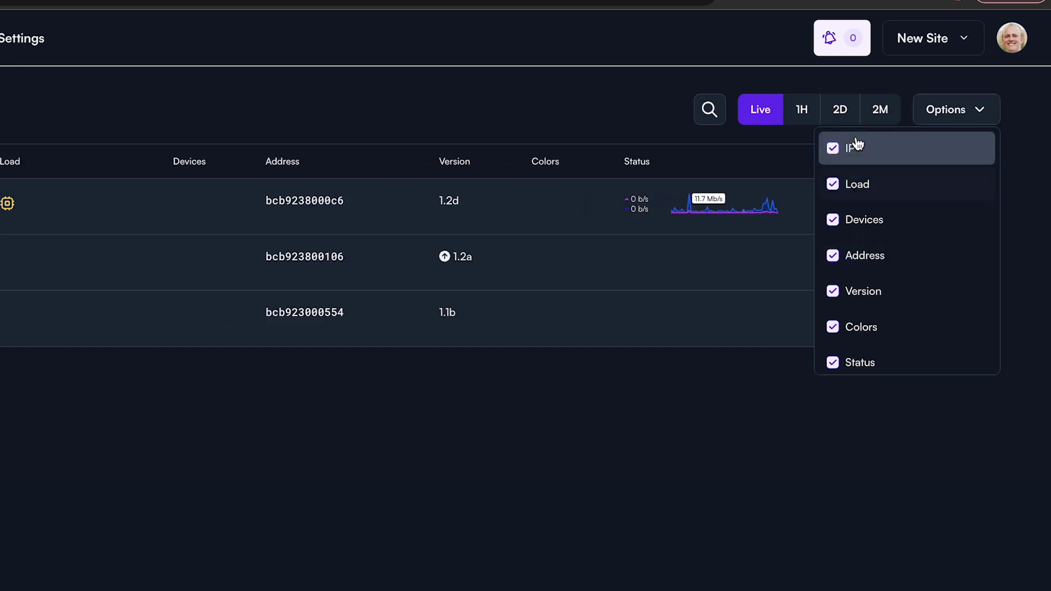
left_click(955, 112)
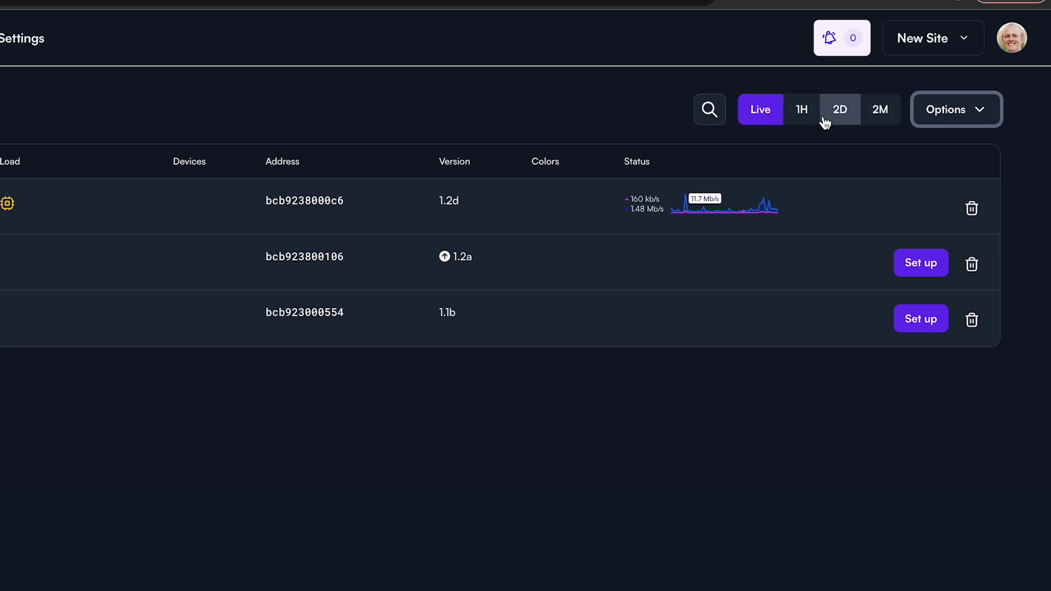
left_click(803, 118)
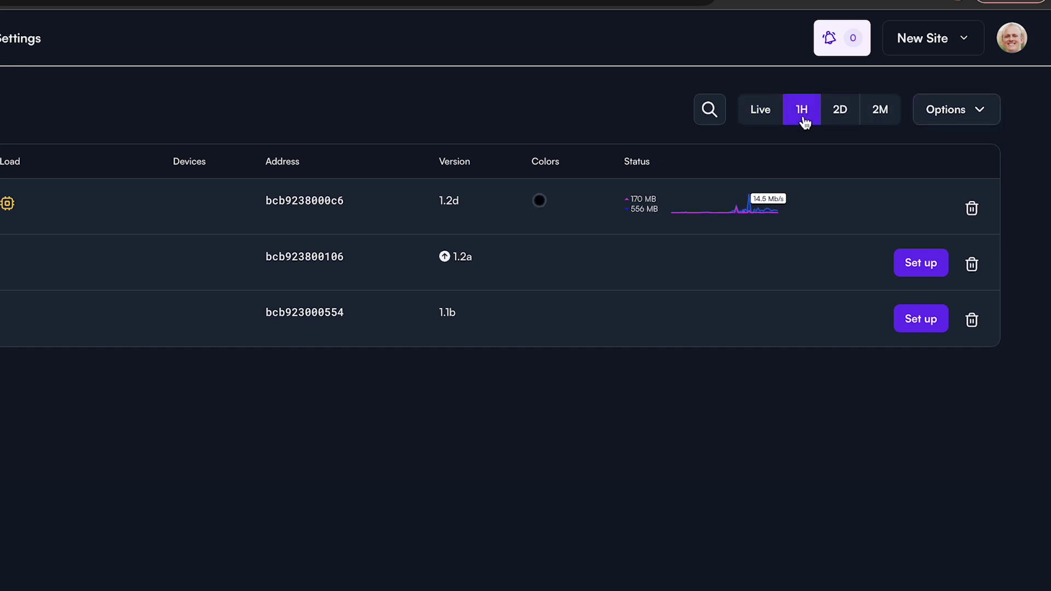
left_click(772, 122)
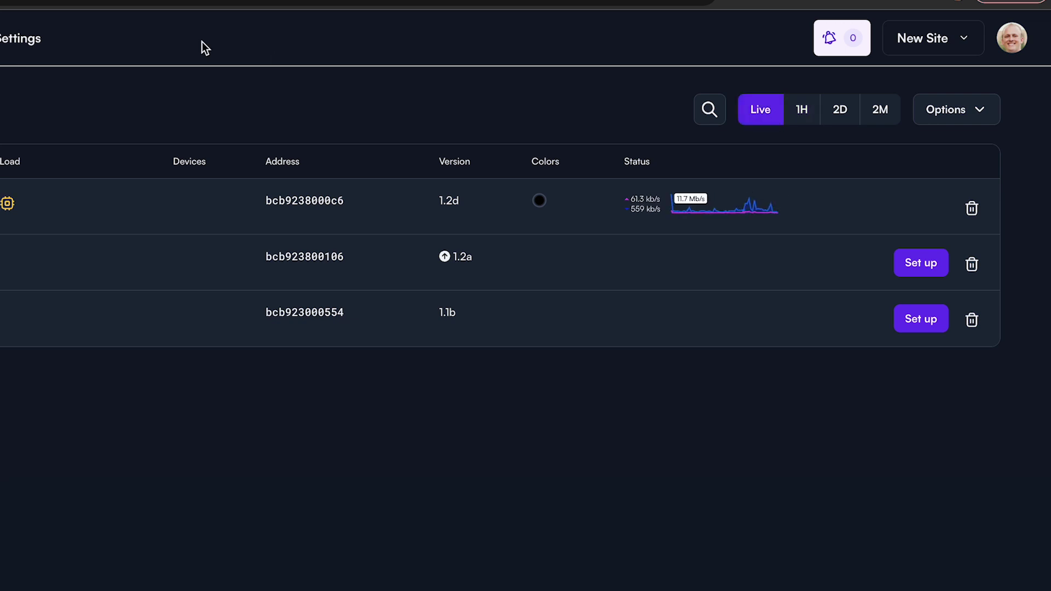
- Look over System and Users settings, cancel a user invitation, and open the Filter settings
left_click(3, 52)
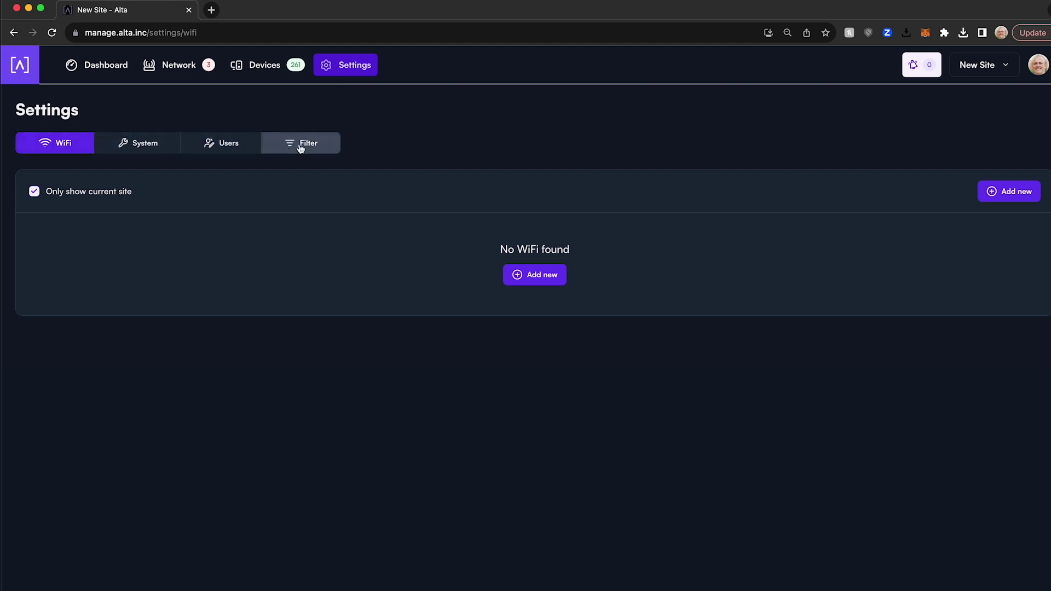
left_click(148, 144)
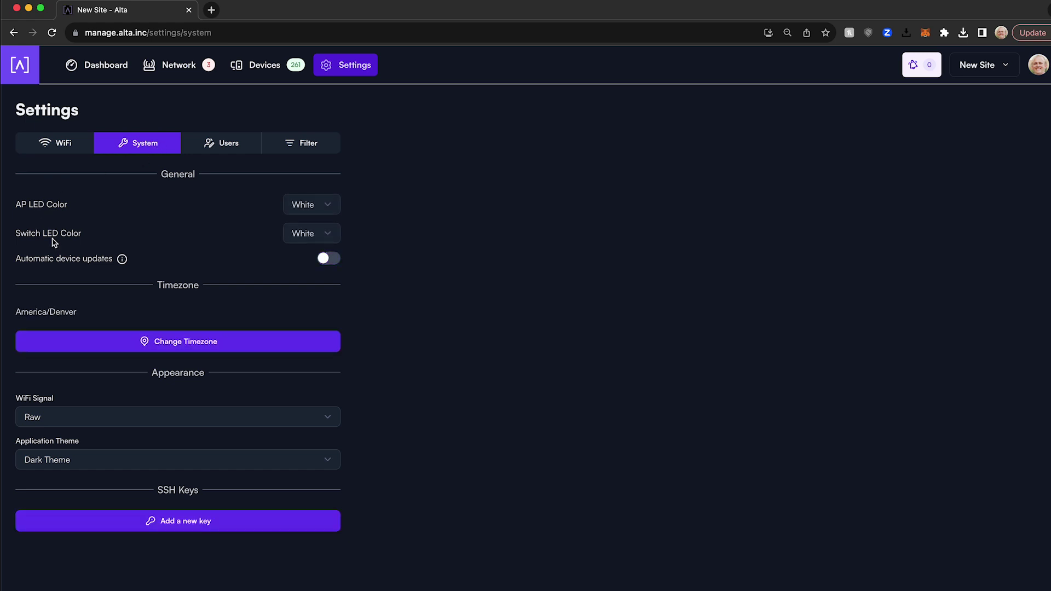
left_click(94, 338)
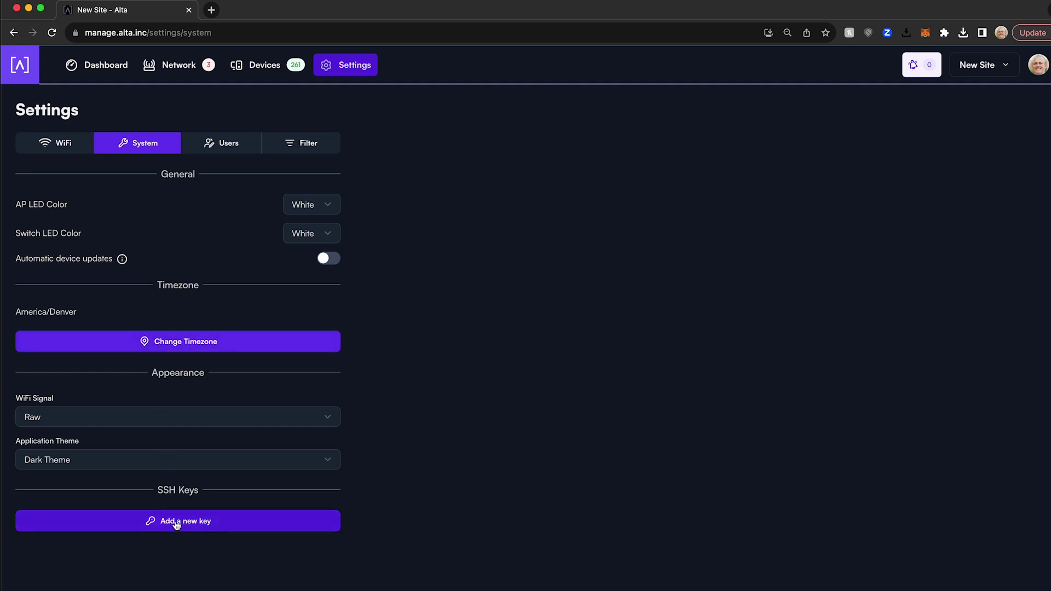
left_click(224, 144)
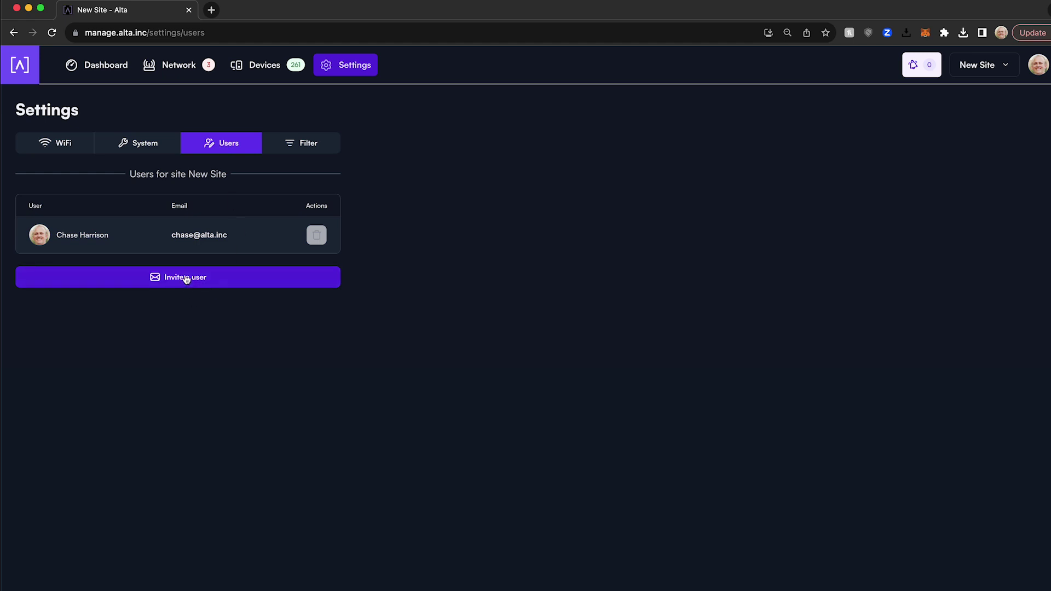
left_click(187, 280)
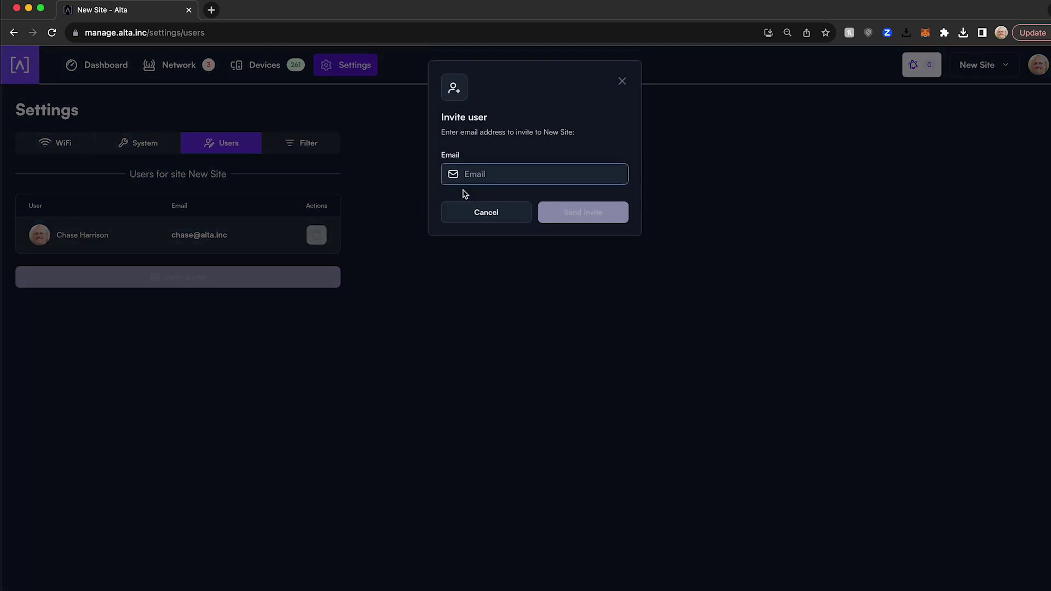
left_click(485, 214)
left_click(318, 145)
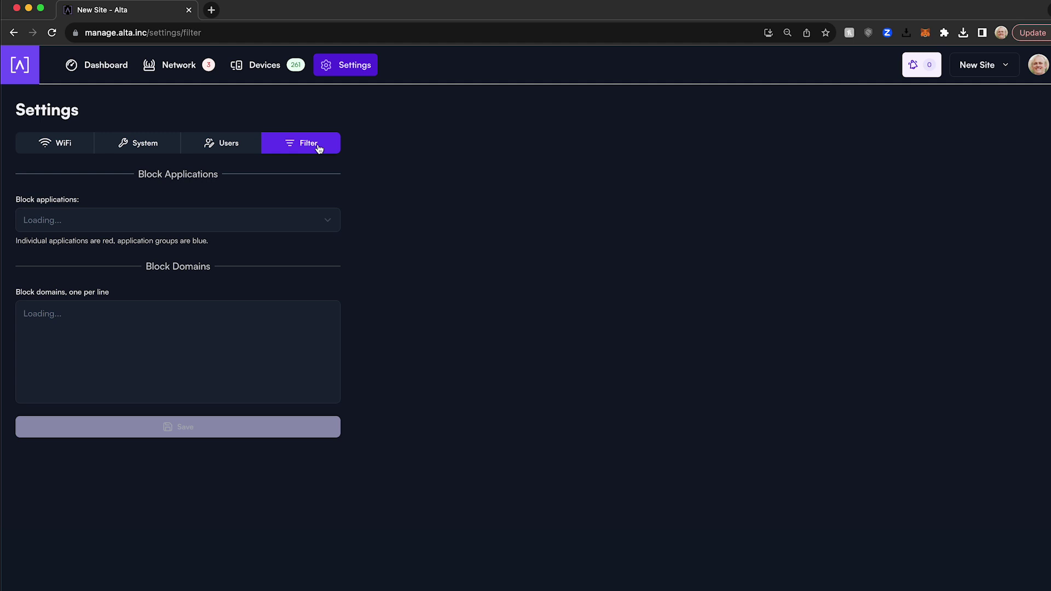
- Check Chat and Checkmk in the Block applications list
left_click(216, 227)
scroll(150, 331, "down", 3)
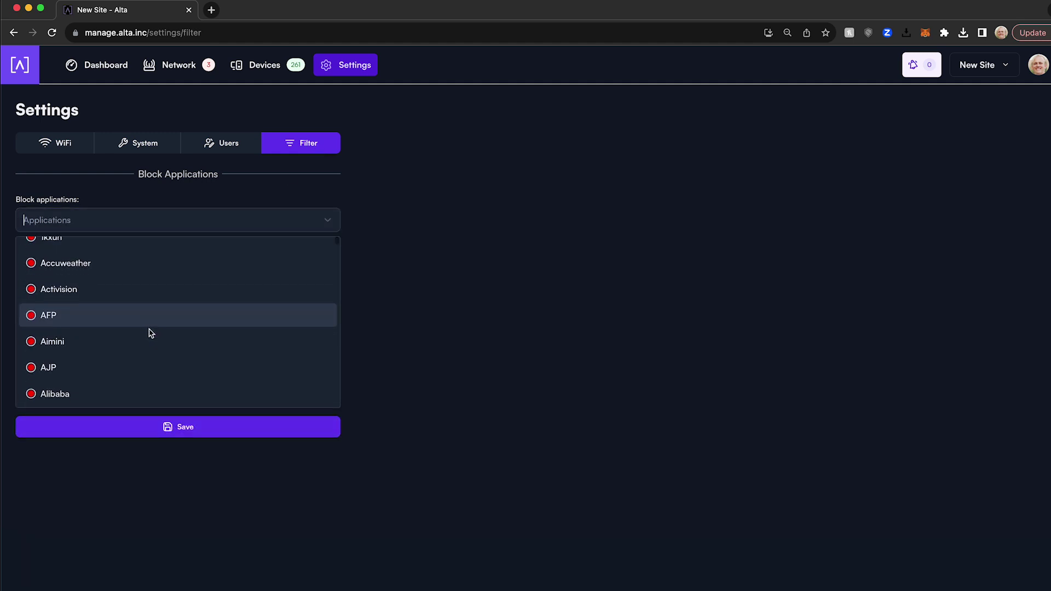
scroll(150, 332, "down", 5)
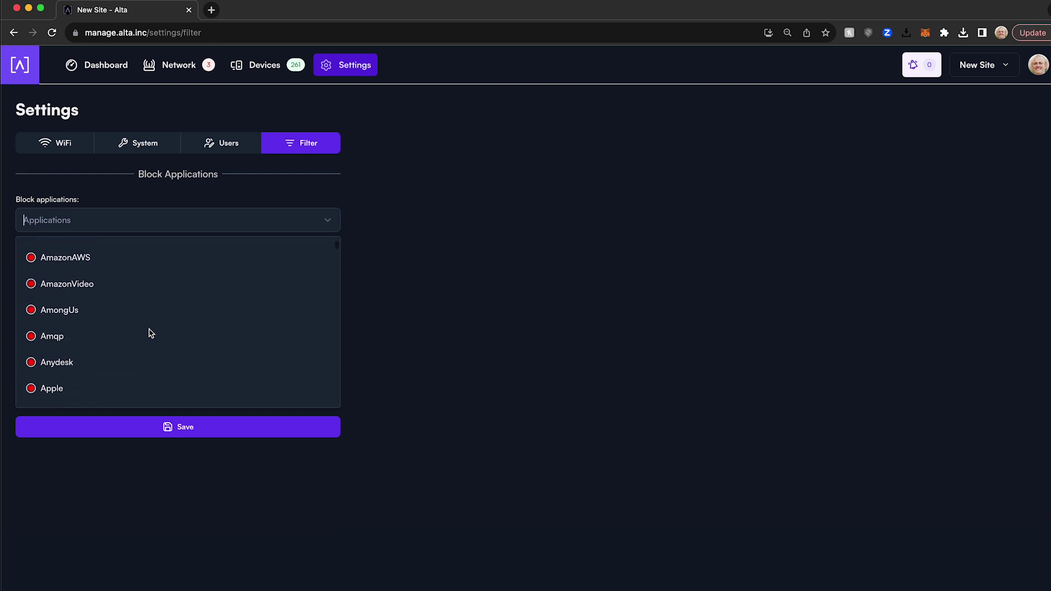
scroll(151, 333, "down", 8)
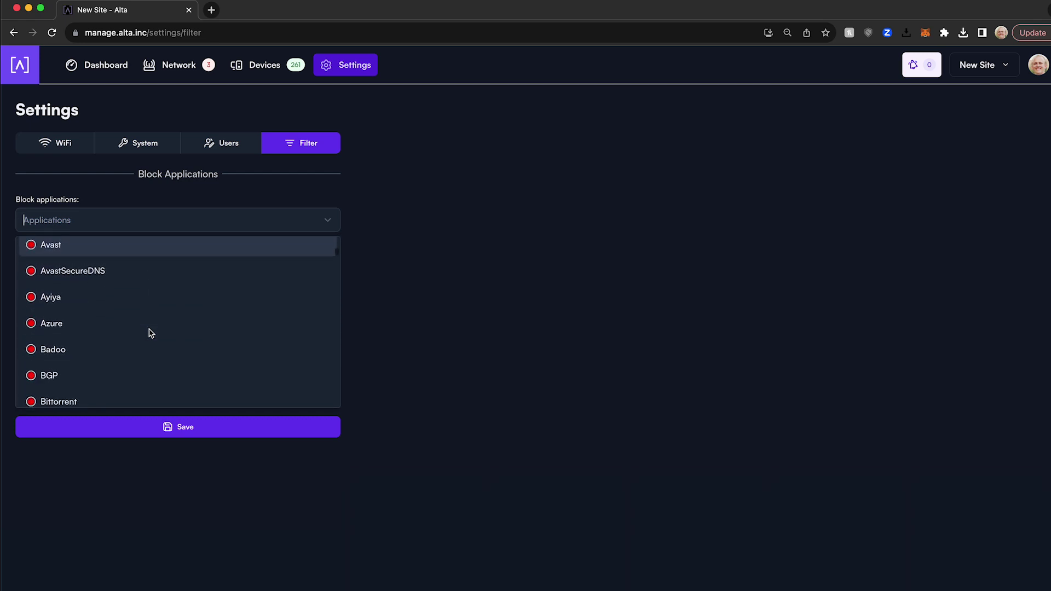
scroll(149, 331, "down", 6)
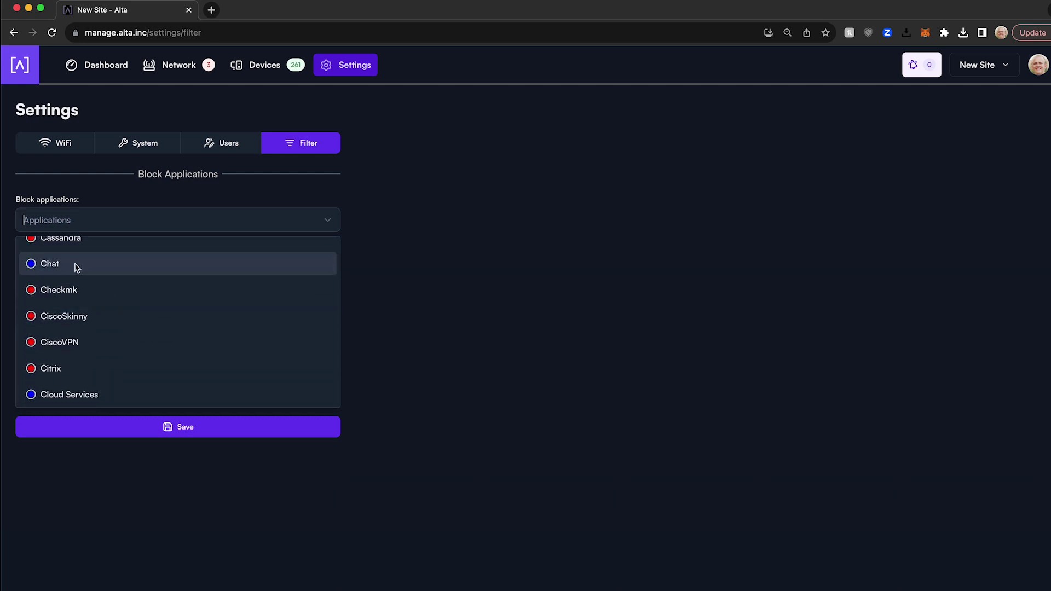
left_click(66, 265)
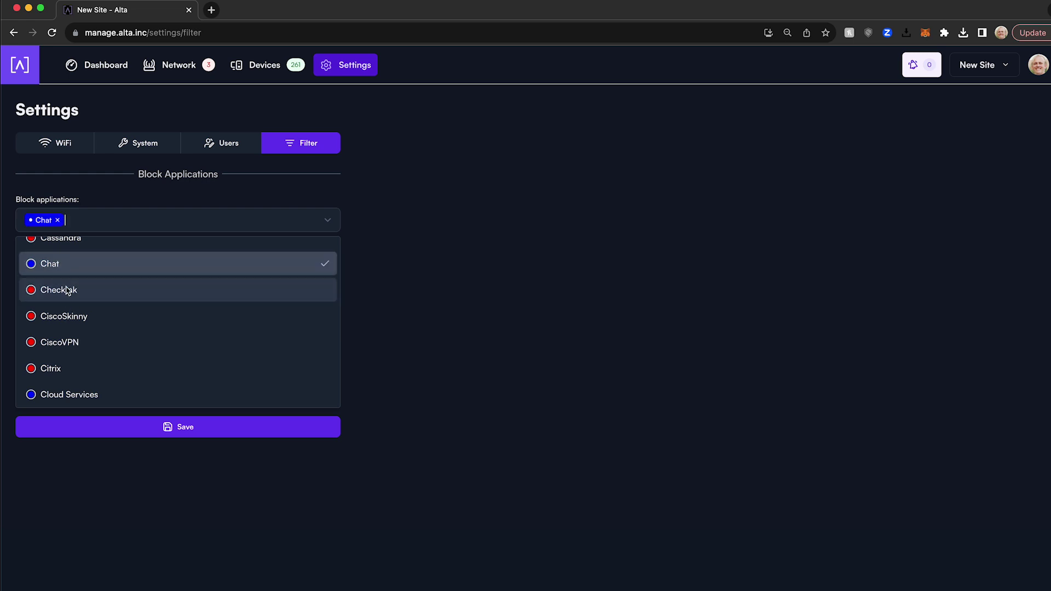
left_click(67, 290)
left_click(319, 223)
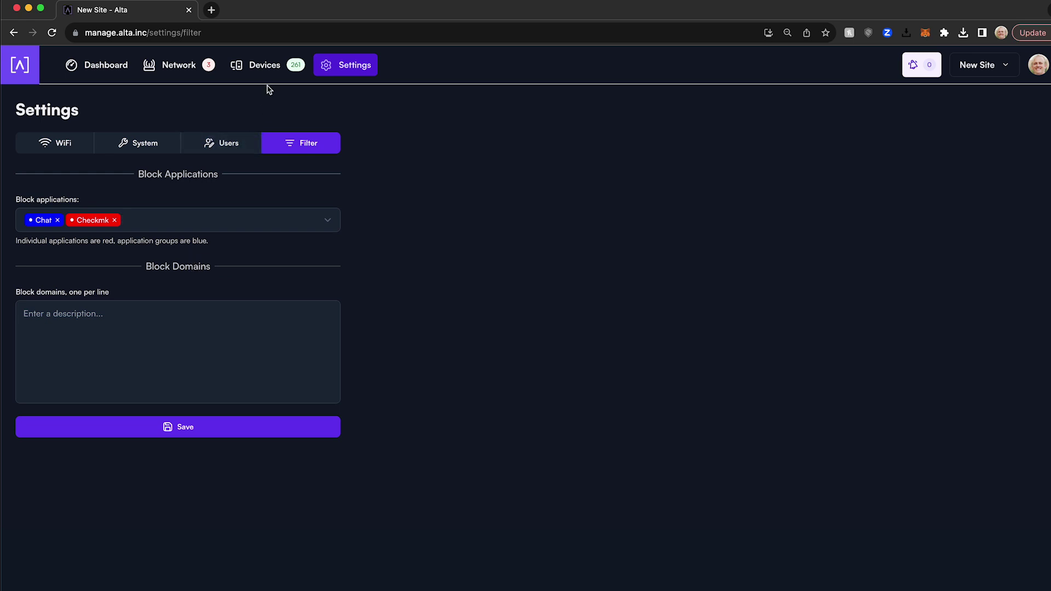
left_click(268, 66)
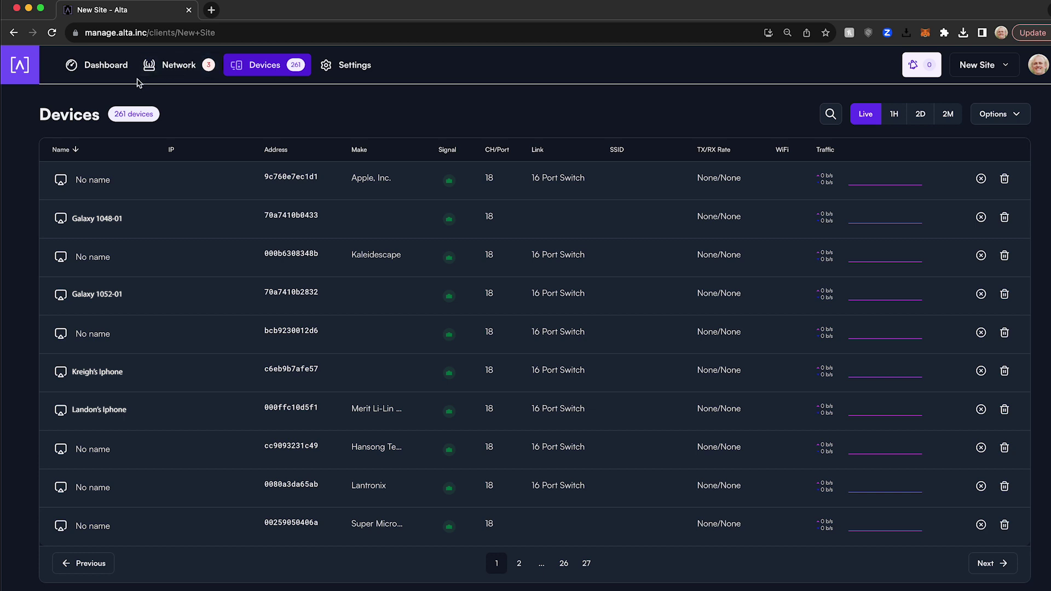
- Select the first unnamed device and look over the device list's display options
left_click(84, 183)
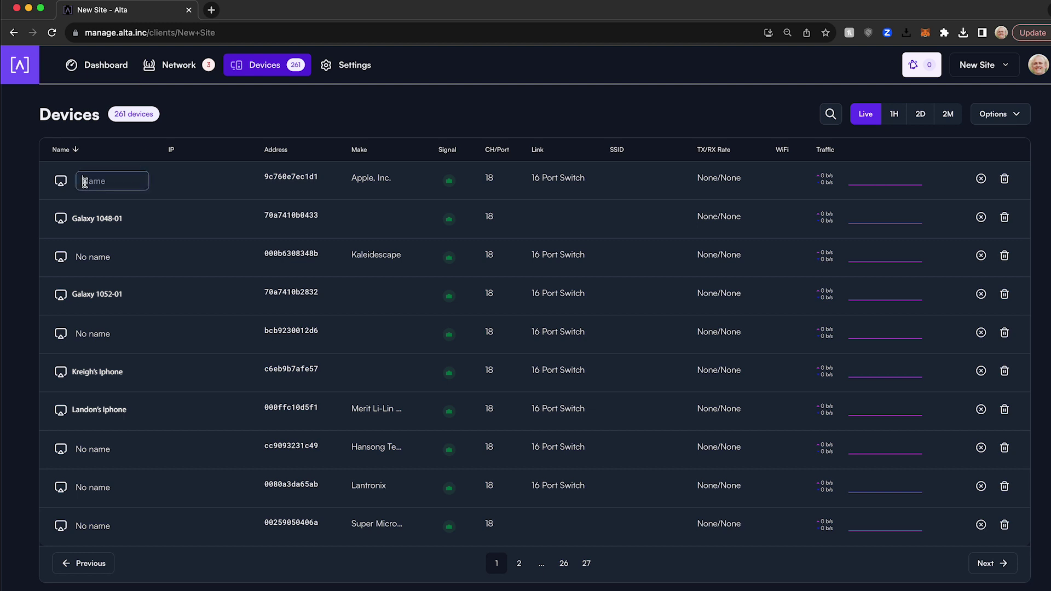
left_click(993, 114)
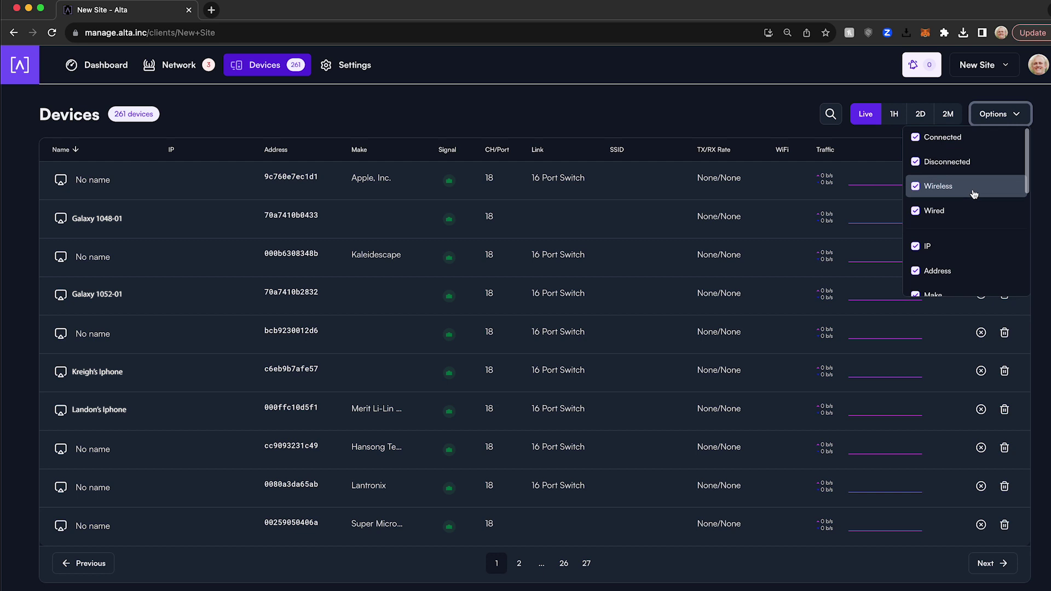
scroll(974, 195, "down", 2)
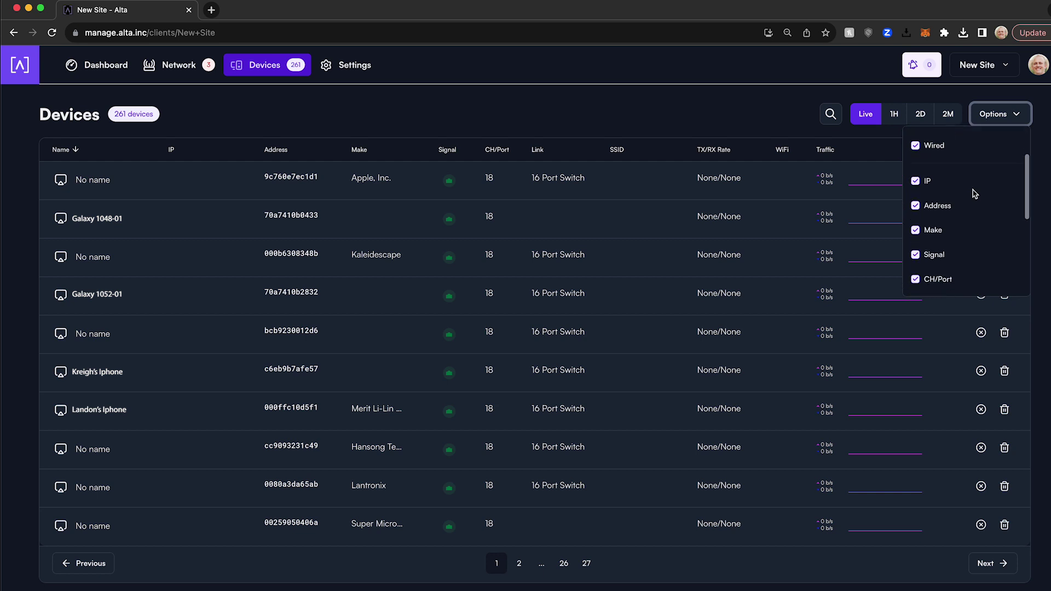
left_click(748, 121)
- Switch the device list time range through 1H, 2D and 2M
left_click(893, 117)
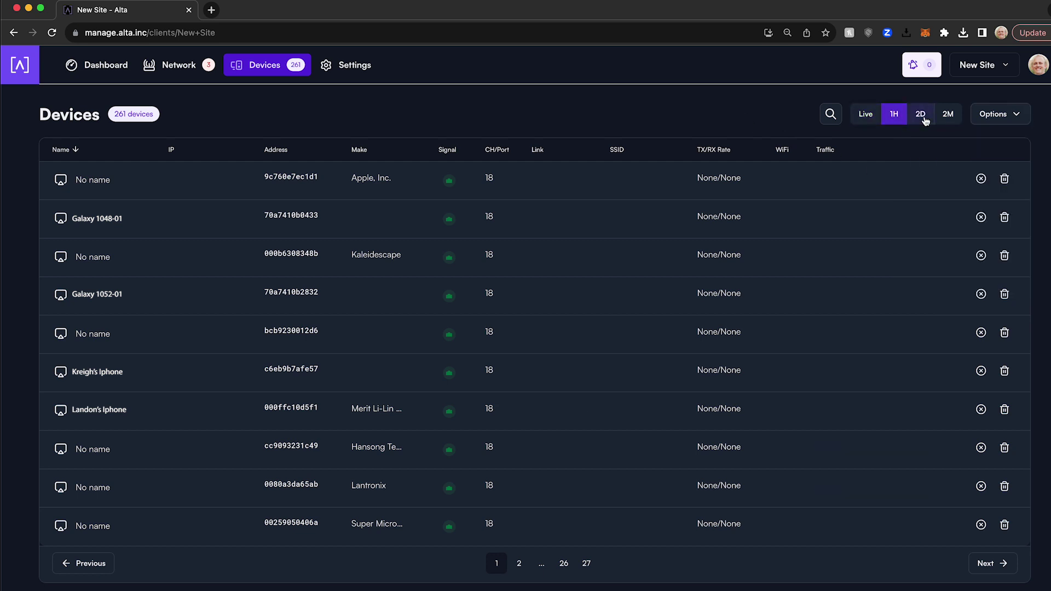
left_click(920, 114)
left_click(947, 115)
- In device 9c760e7ec1d1's settings, try the VLAN and download limit fields and pick the Spotify icon
left_click(61, 181)
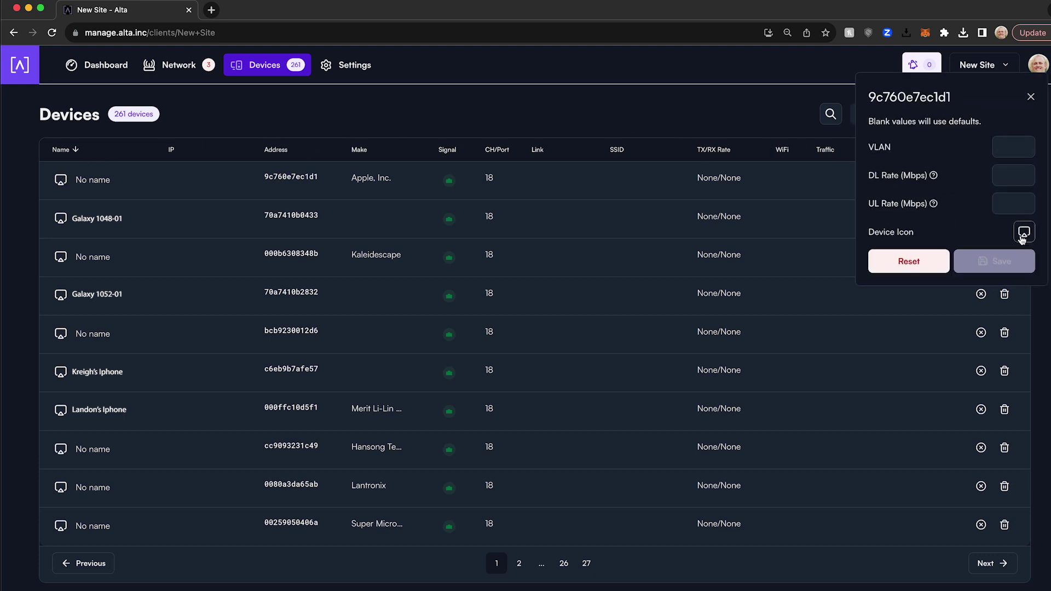
left_click(1023, 150)
left_click(1020, 175)
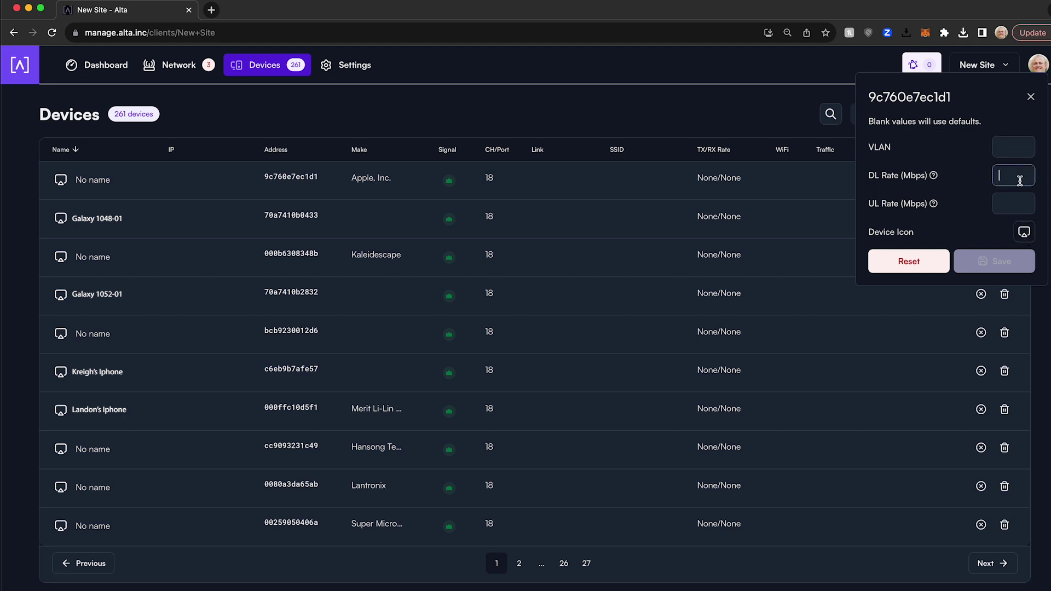
left_click(1024, 232)
scroll(974, 294, "down", 1)
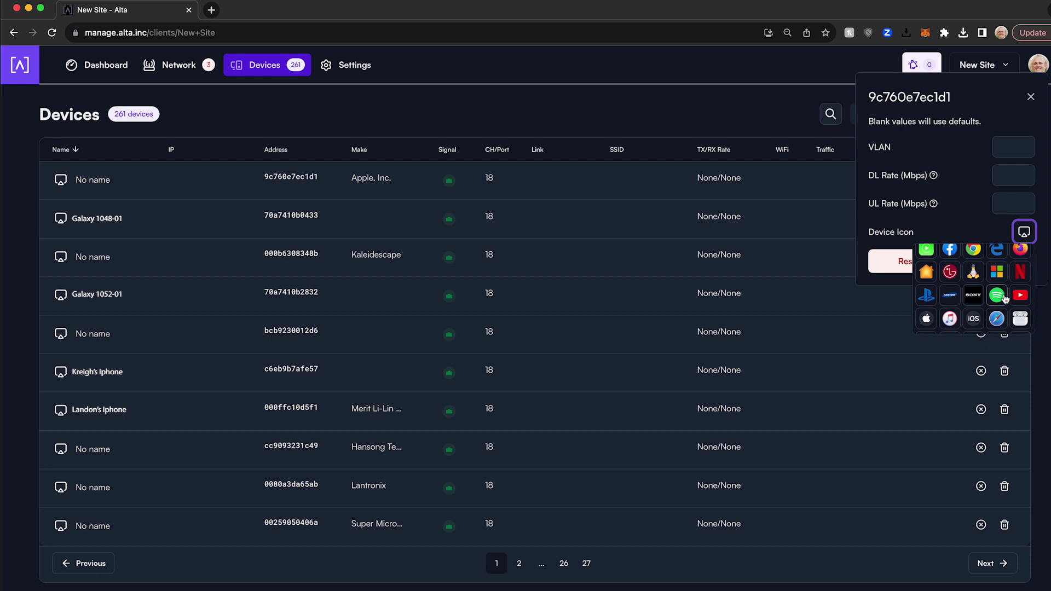
left_click(997, 296)
left_click(965, 212)
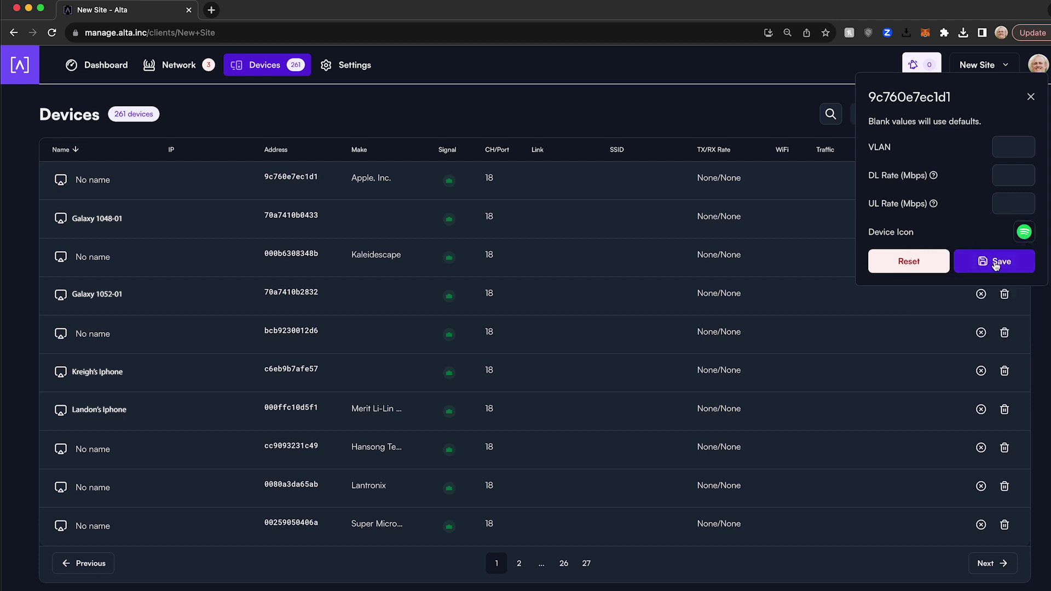
- Close the device settings panel, discarding the unsaved changes
left_click(1030, 97)
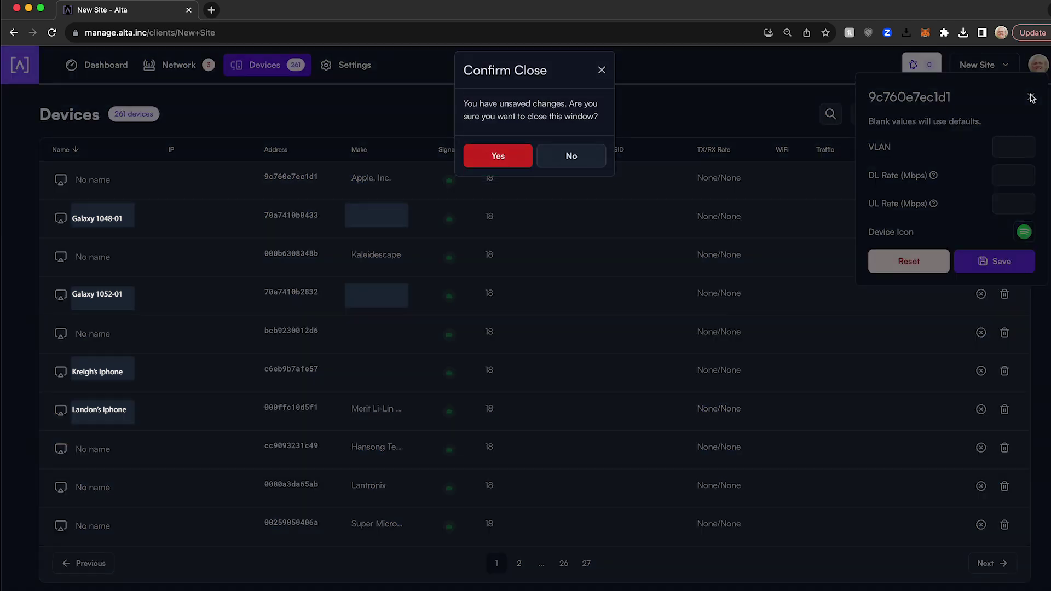
left_click(526, 167)
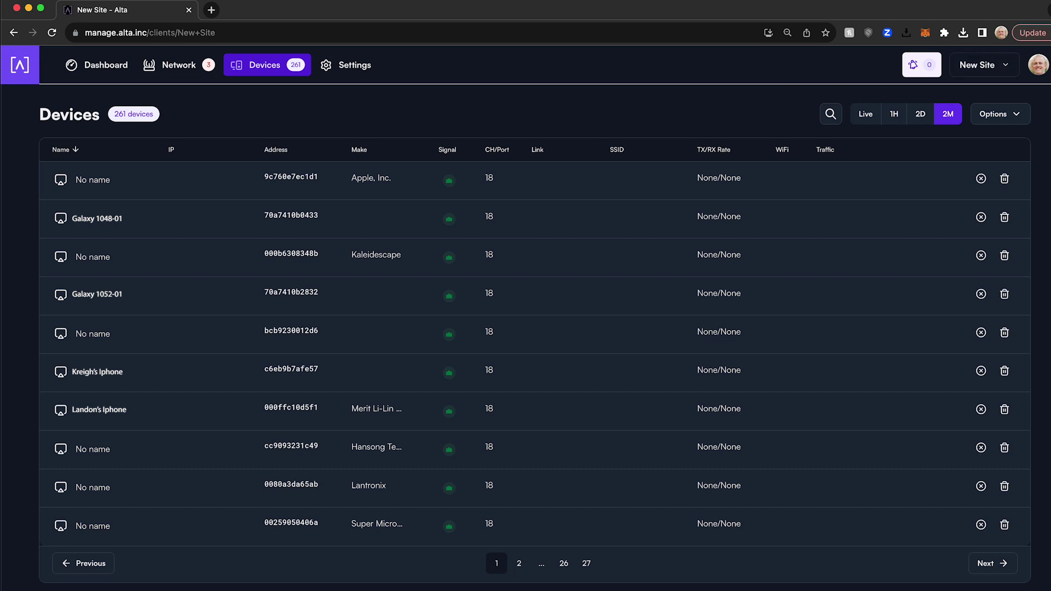
left_click(1034, 67)
- Choose My Account from the account menu to view avatar, multi-factor and password settings
left_click(966, 93)
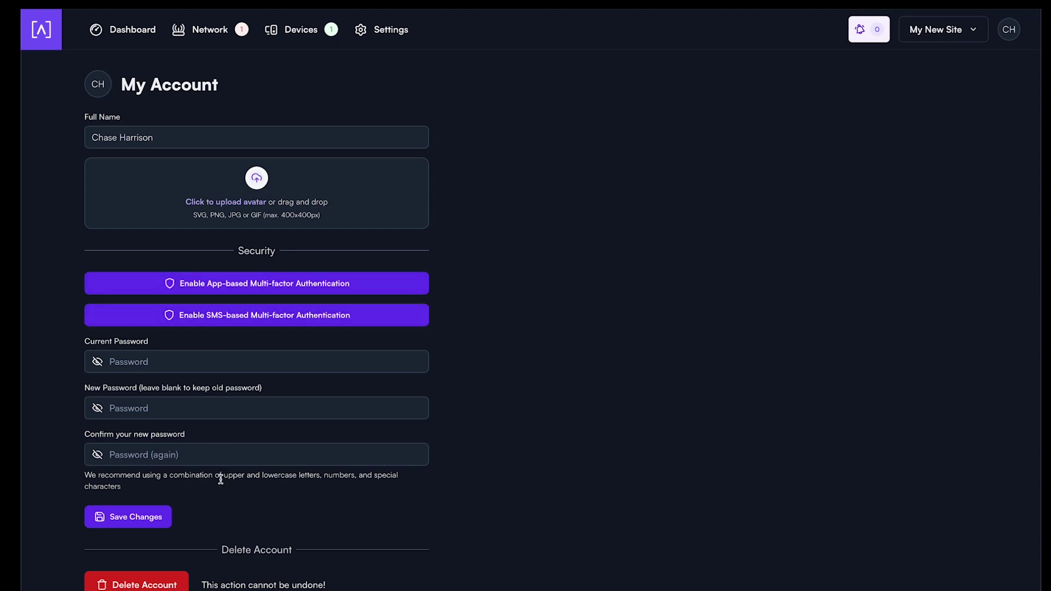
- Go back to the Dashboard showing 1 network device, 1 device and 11 applications
left_click(130, 30)
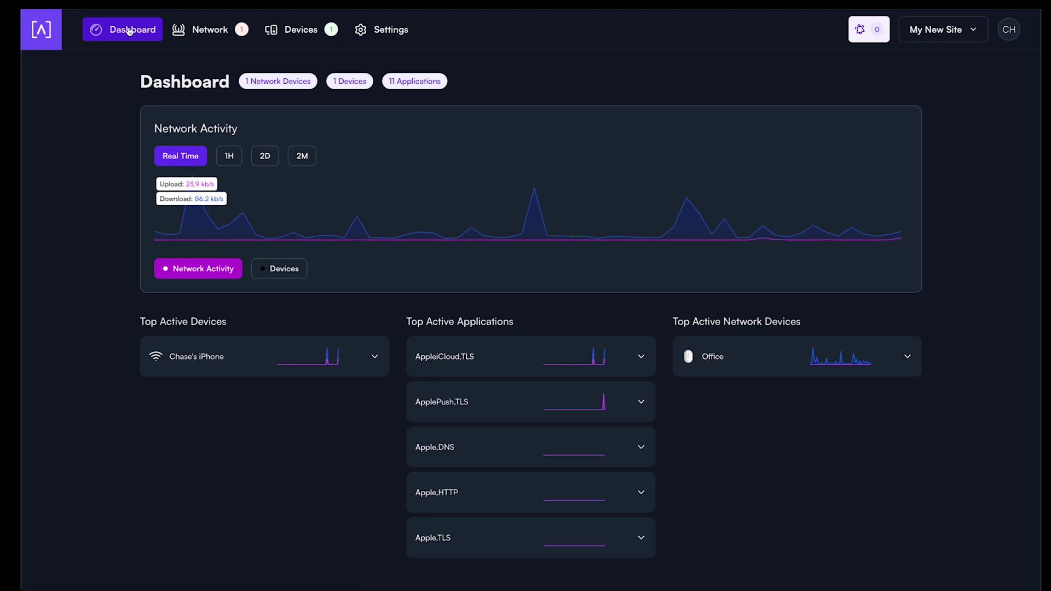